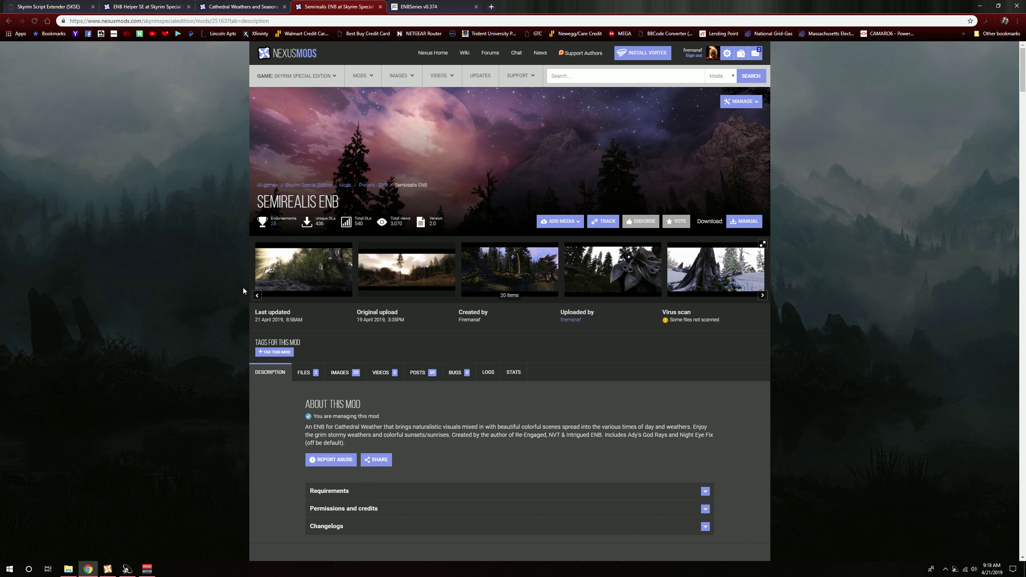
List the download files of the Semirealis ENB mod and download the ENBSeries v0.374 archive from enbdev.com.
{"action": "left_click", "coordinate": [306, 372]}
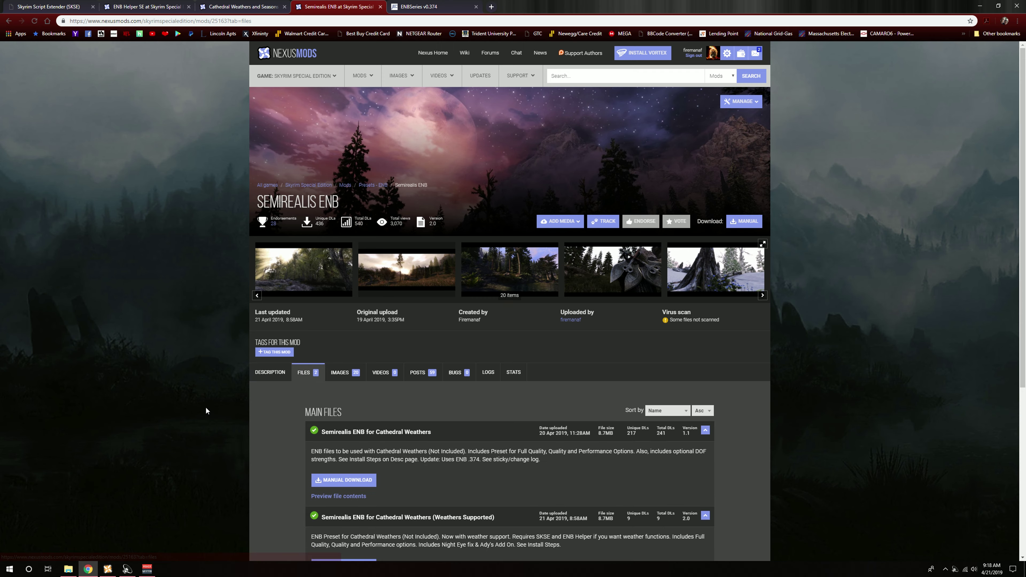
{"action": "scroll", "coordinate": [206, 411], "scroll_direction": "down", "scroll_amount": 3}
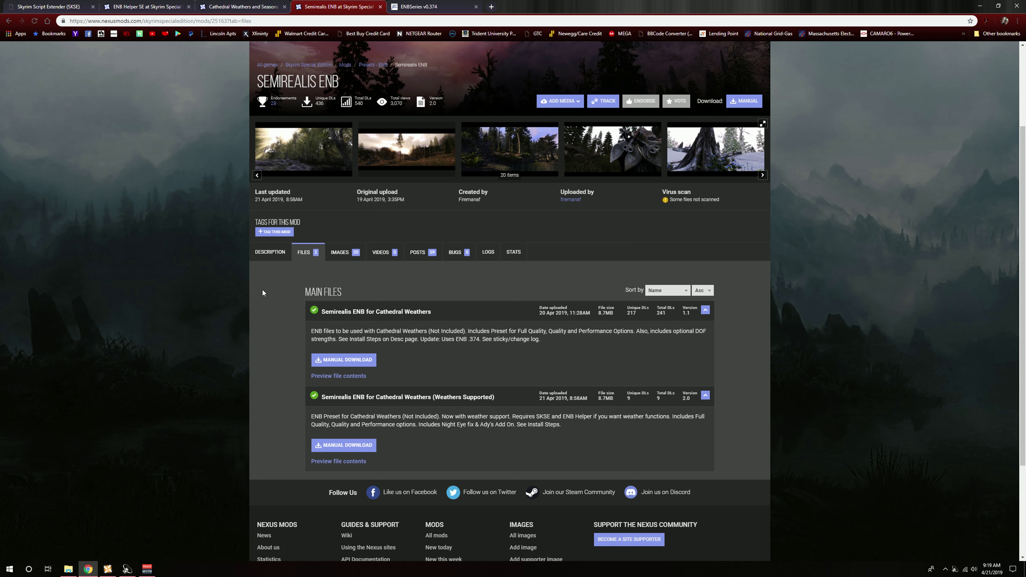
{"action": "key", "text": "ctrl+Tab"}
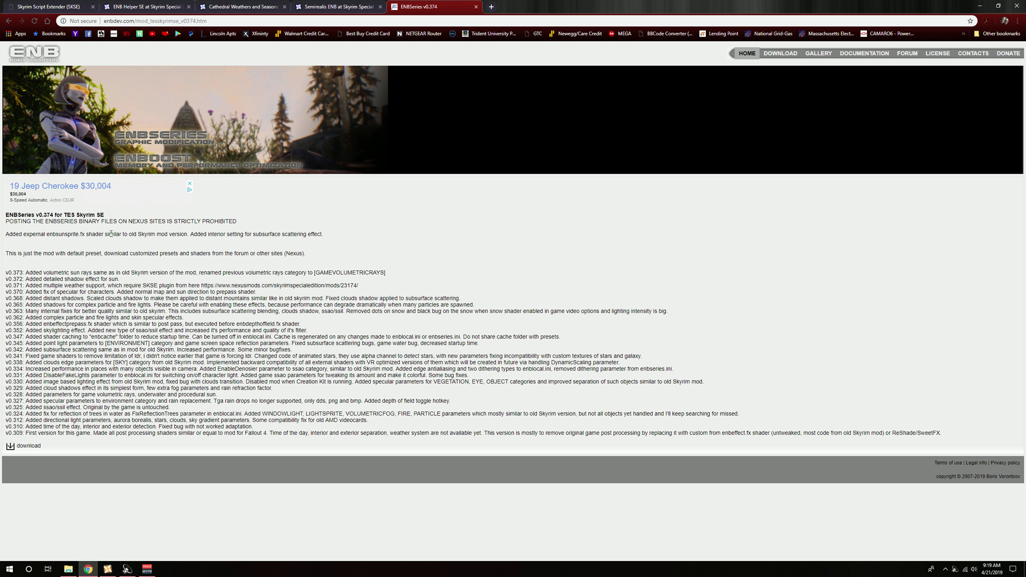
{"action": "left_click", "coordinate": [11, 446]}
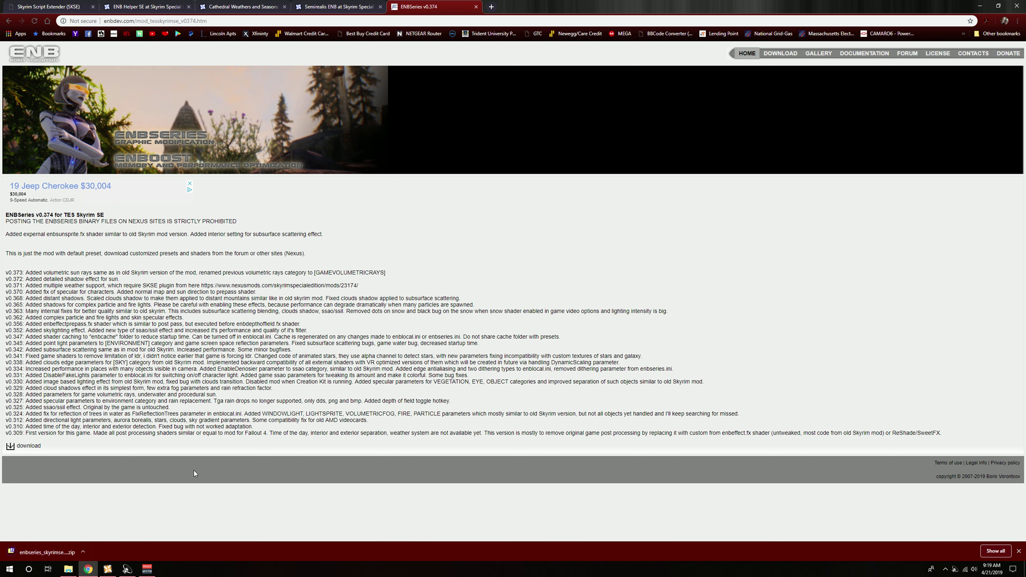
Examine the downloadable files of the Cathedral Weathers and Seasons mod.
{"action": "left_click", "coordinate": [343, 4]}
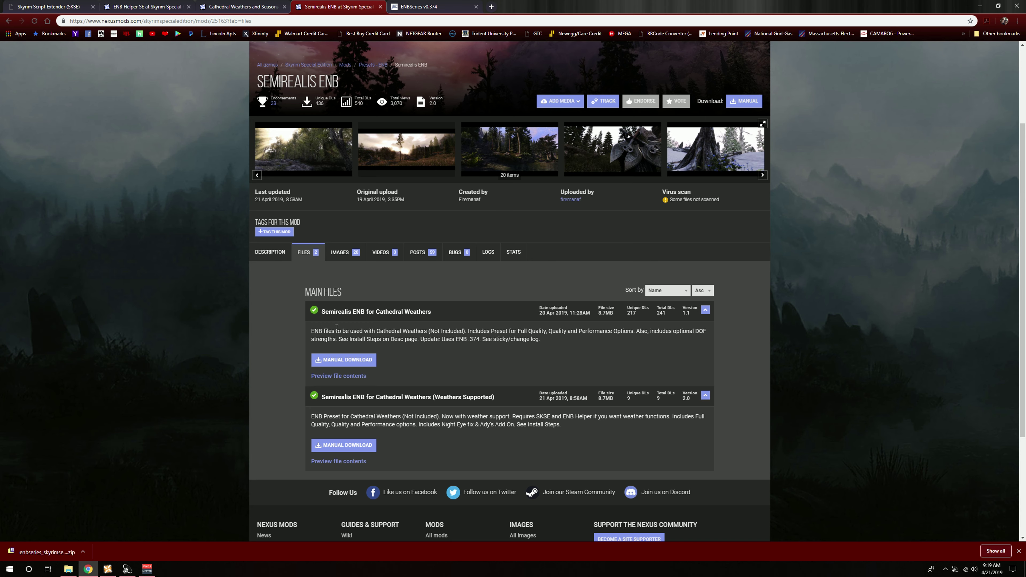
{"action": "left_click", "coordinate": [242, 7]}
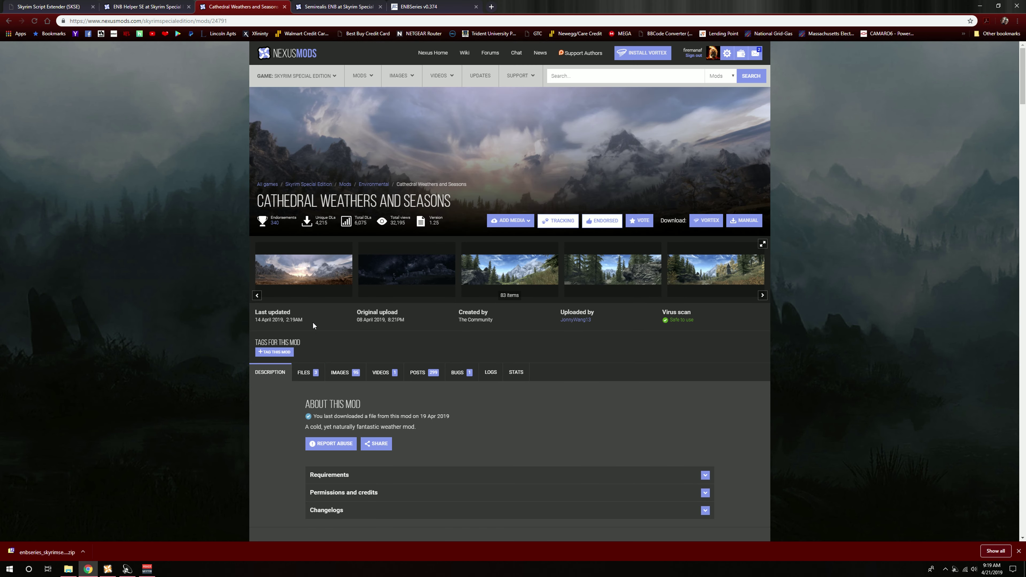
{"action": "left_click", "coordinate": [307, 371]}
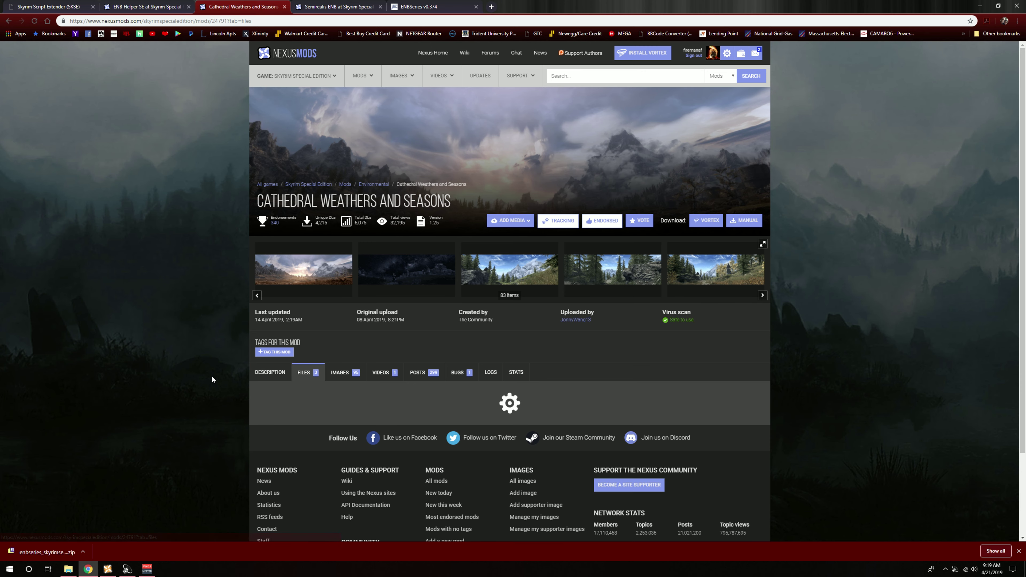
{"action": "scroll", "coordinate": [212, 378], "scroll_direction": "down", "scroll_amount": 3}
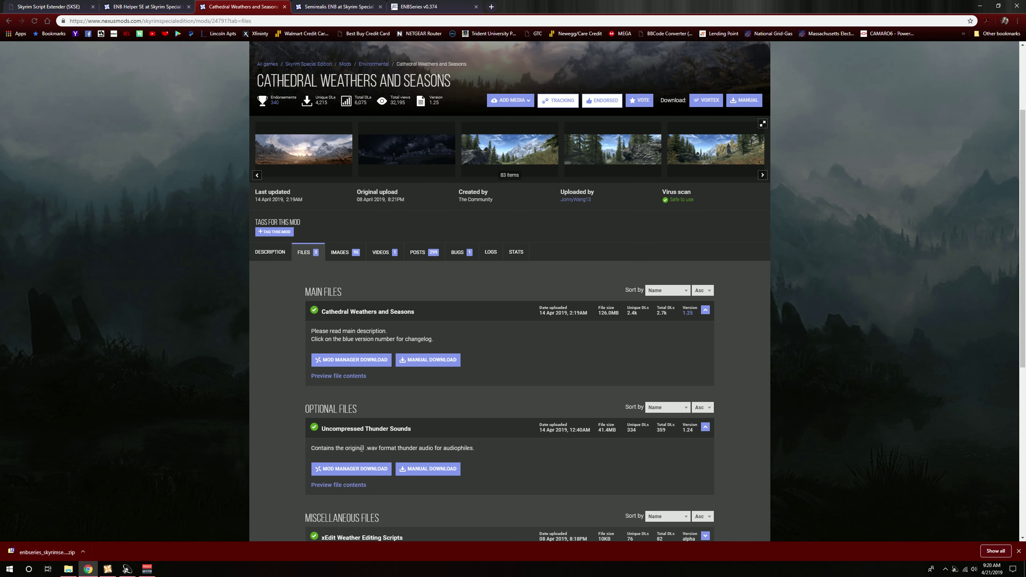
Examine the download files of ENB Helper SE and the available builds on the Skyrim Script Extender site.
{"action": "left_click", "coordinate": [145, 6]}
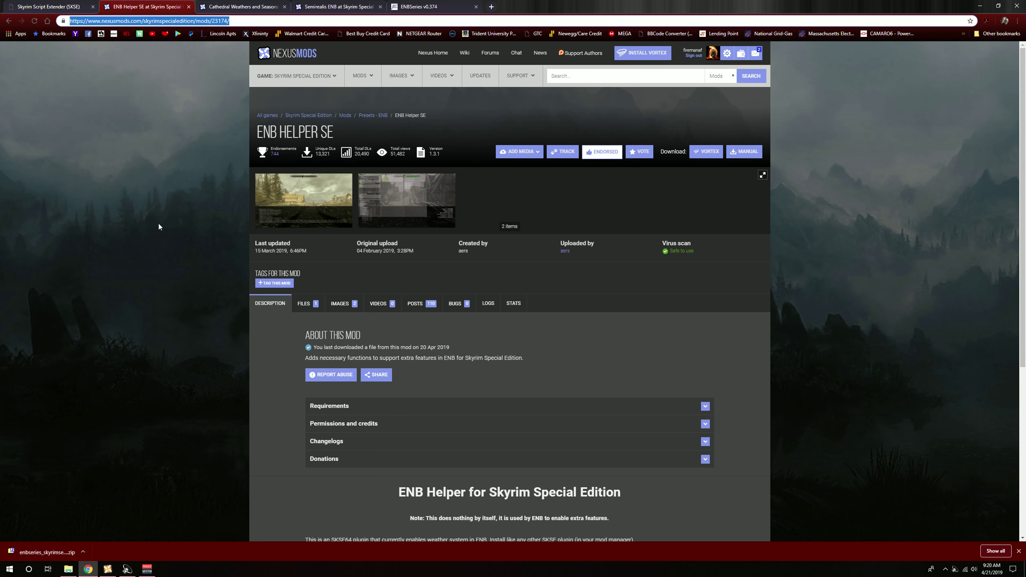
{"action": "left_click", "coordinate": [306, 303]}
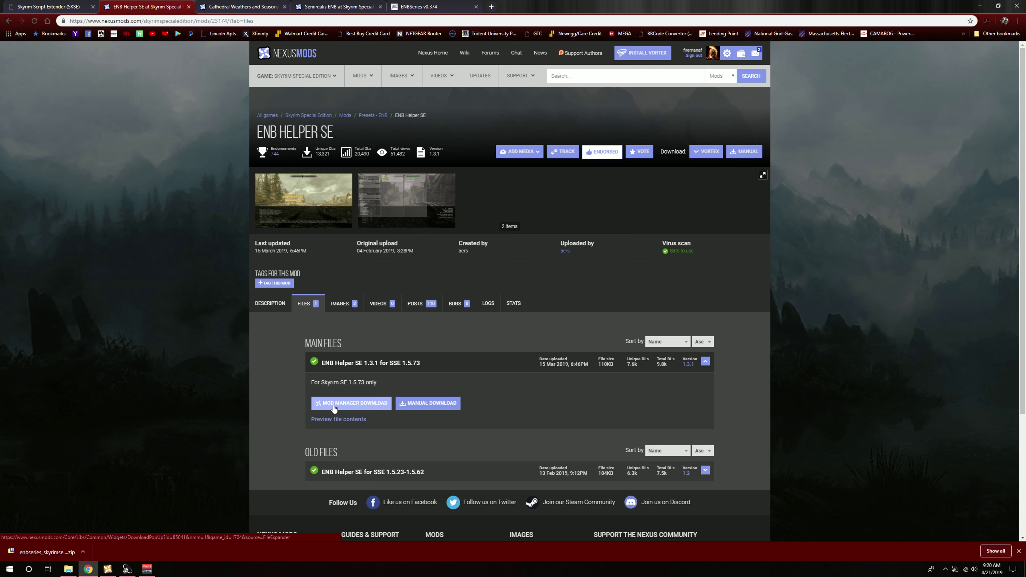
{"action": "left_click", "coordinate": [40, 6]}
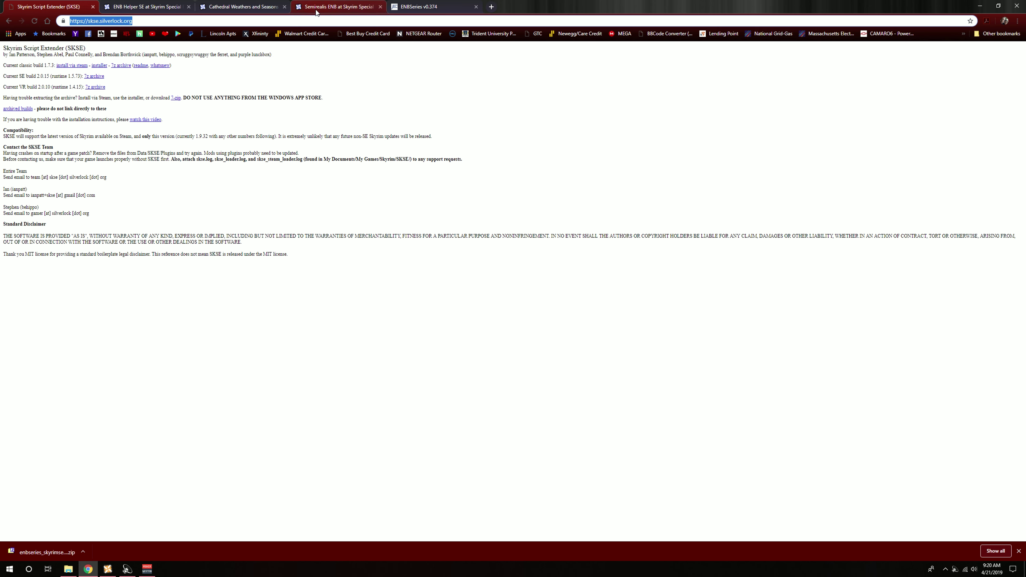
Review the open pages of all required downloads: ENBSeries, Semirealis ENB, Cathedral Weathers, ENB Helper SE and SKSE.
{"action": "left_click", "coordinate": [431, 6]}
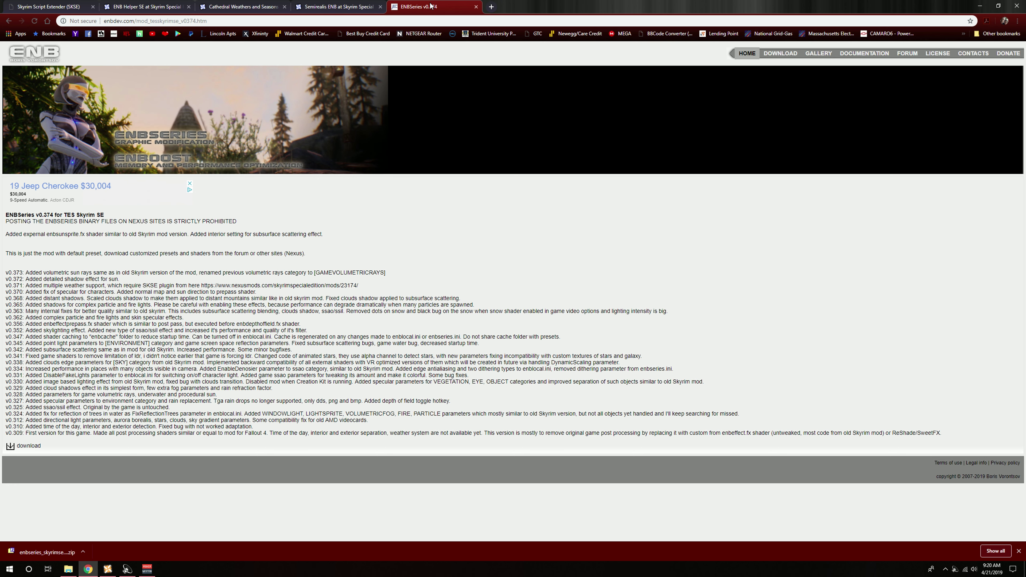
{"action": "left_click", "coordinate": [352, 8]}
{"action": "left_click", "coordinate": [226, 8]}
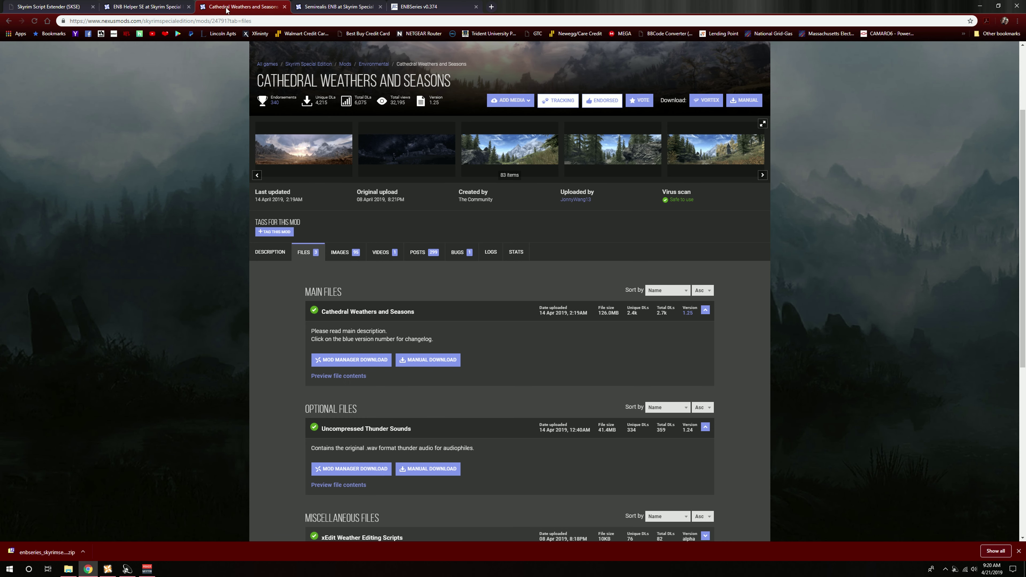
{"action": "left_click", "coordinate": [144, 7]}
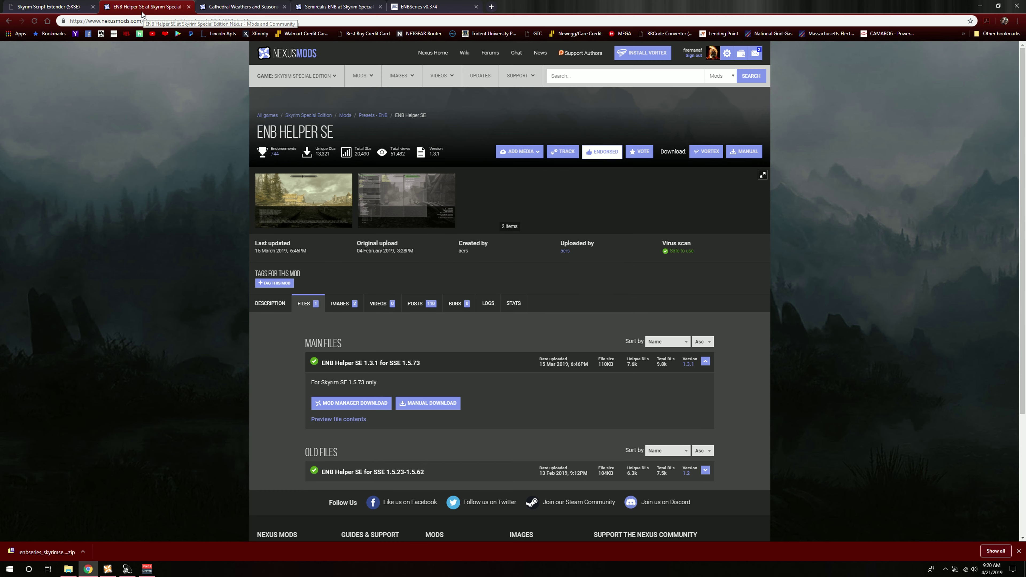
{"action": "left_click", "coordinate": [77, 8]}
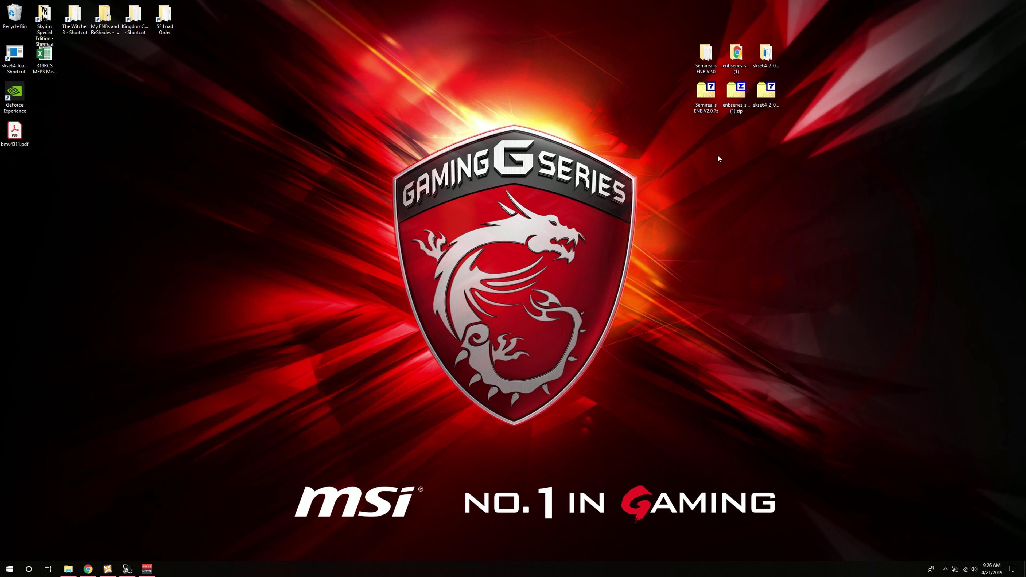
{"action": "left_click", "coordinate": [737, 94]}
{"action": "left_click", "coordinate": [765, 87]}
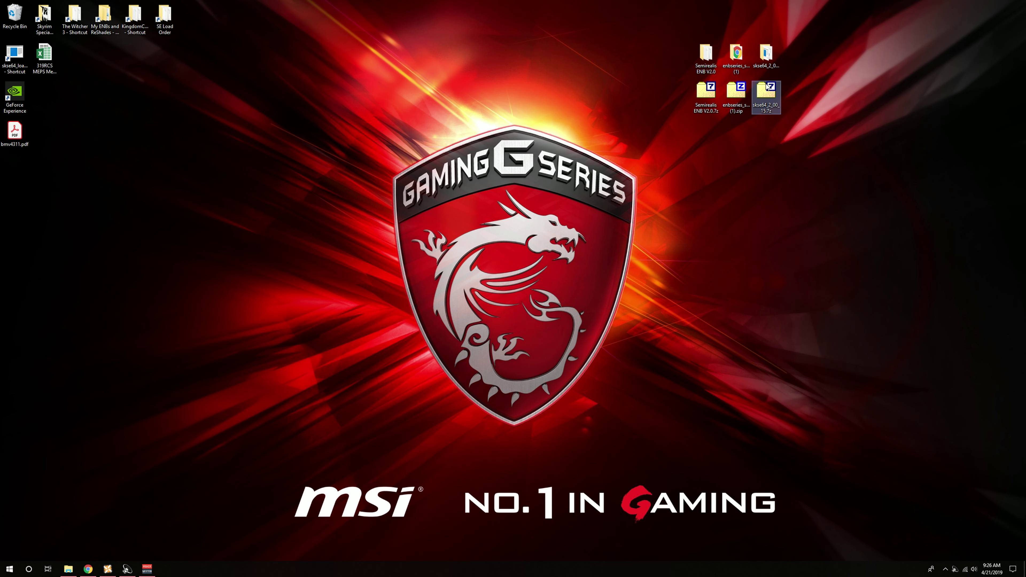
{"action": "left_click", "coordinate": [710, 120]}
{"action": "left_click", "coordinate": [735, 97]}
{"action": "left_click", "coordinate": [765, 105]}
Extract the Semirealis ENB V2.0.7z archive on the desktop into its own folder with 7-Zip.
{"action": "right_click", "coordinate": [697, 92]}
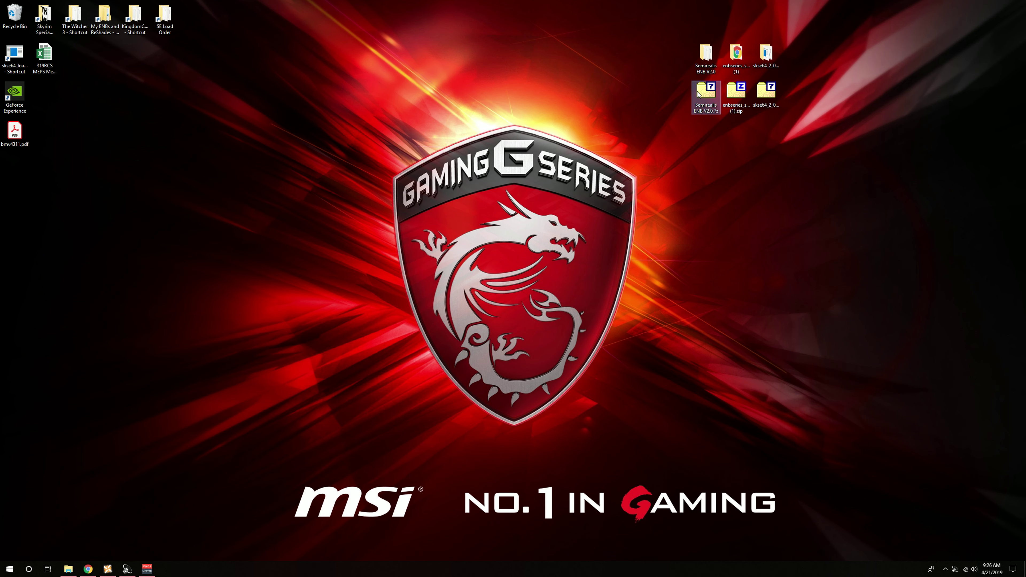
{"action": "mouse_move", "coordinate": [727, 106]}
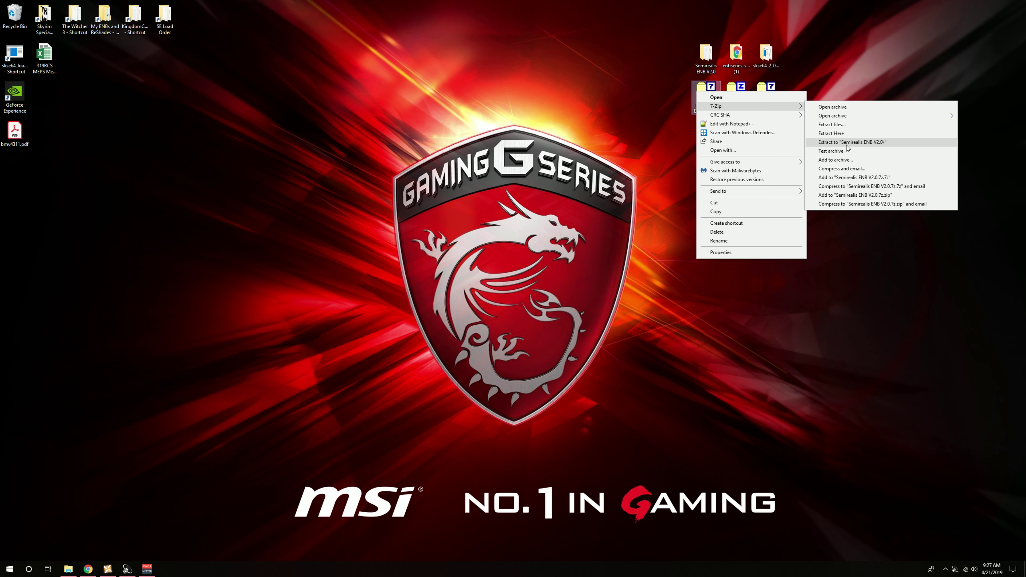
{"action": "left_click", "coordinate": [847, 144]}
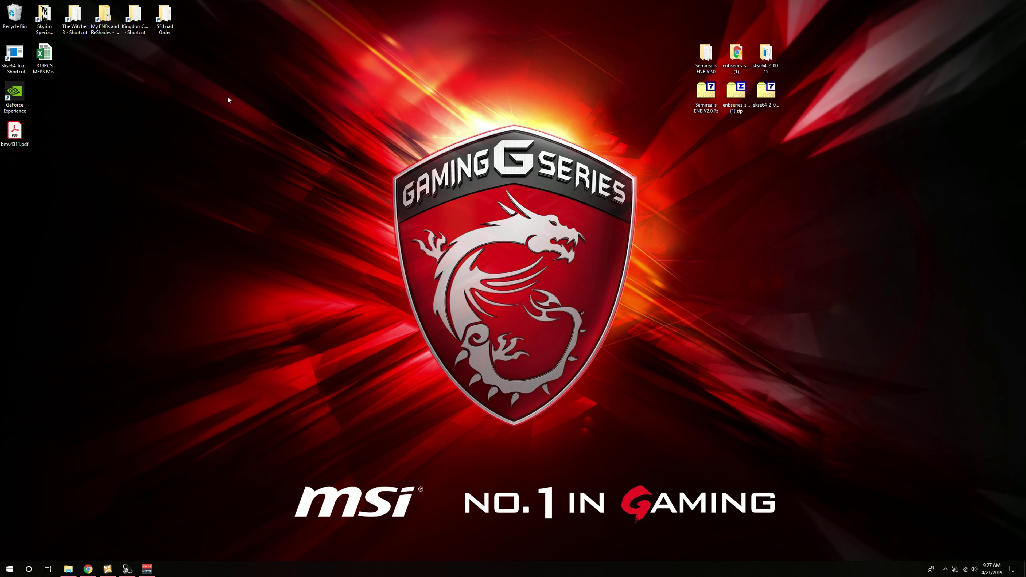
Open the Skyrim Special Edition game folder and, beside it, the WrapperVersion folder of the extracted ENBSeries v0.374 download.
{"action": "double_click", "coordinate": [44, 16]}
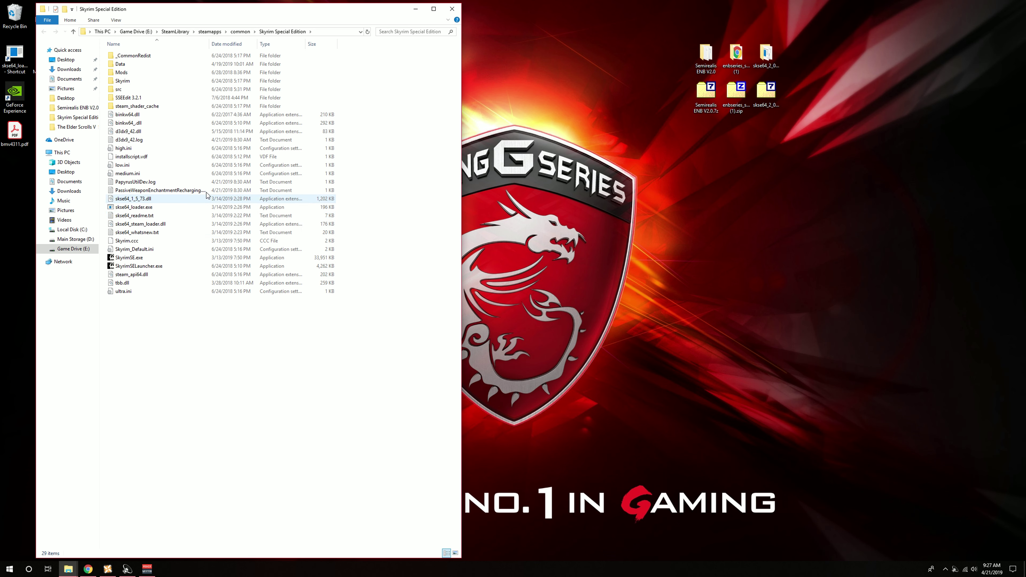
{"action": "left_click", "coordinate": [800, 258]}
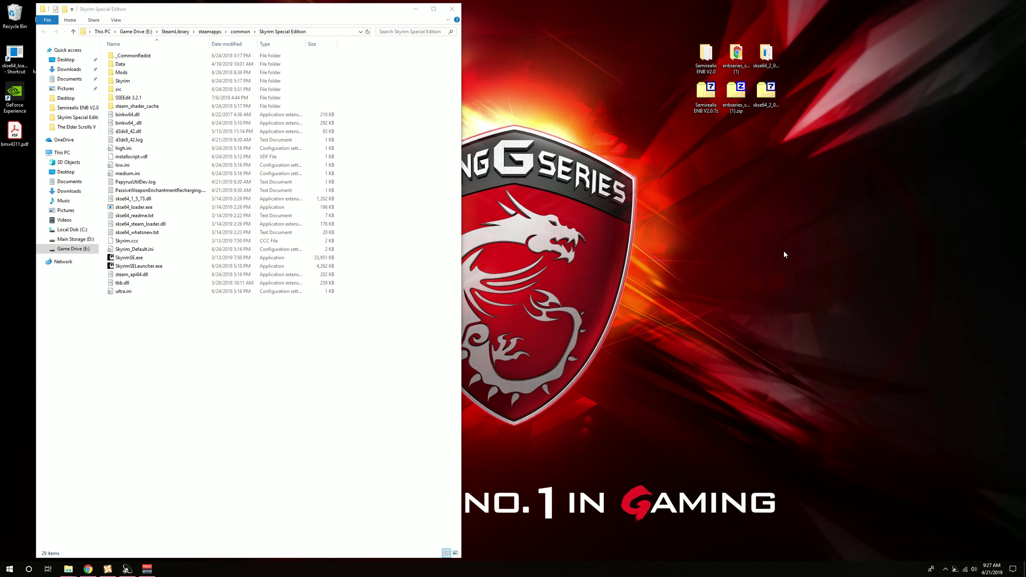
{"action": "double_click", "coordinate": [736, 57]}
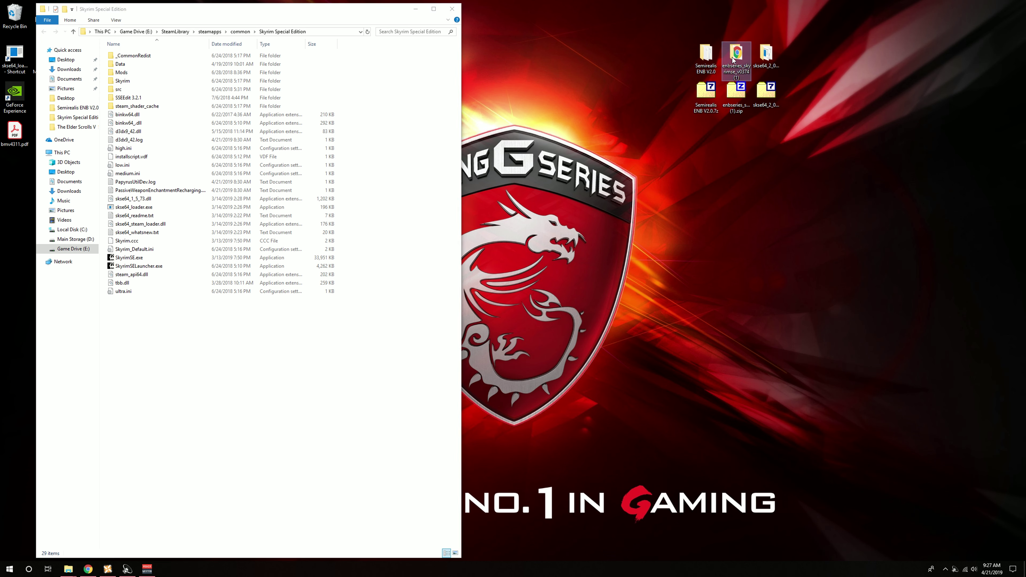
{"action": "left_click_drag", "start_coordinate": [347, 9], "coordinate": [799, 14]}
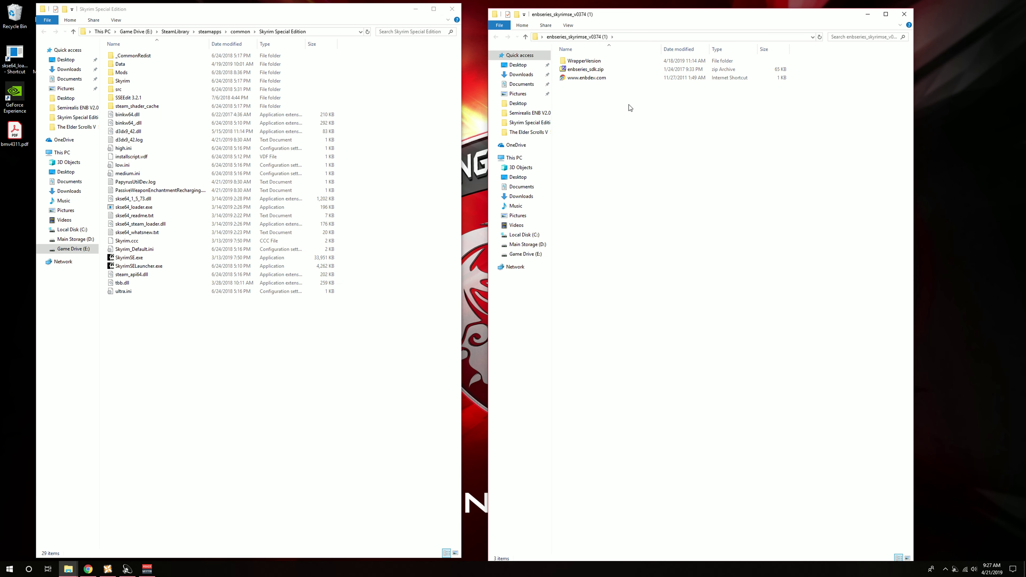
{"action": "double_click", "coordinate": [583, 61]}
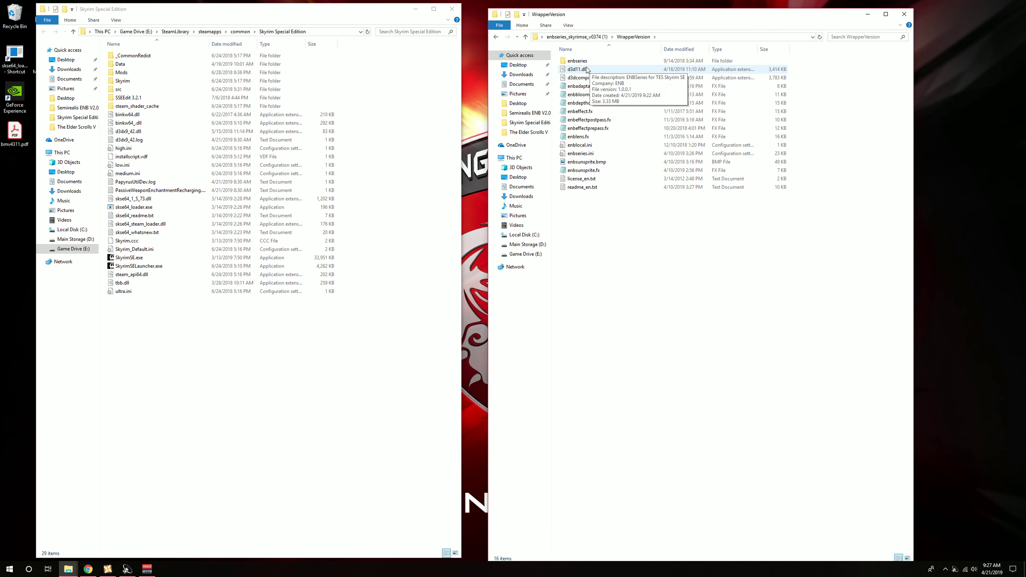
Copy d3d11.dll and d3dcompiler_46e.dll from WrapperVersion into the Skyrim Special Edition folder, and close the WrapperVersion window.
{"action": "left_click", "coordinate": [587, 70]}
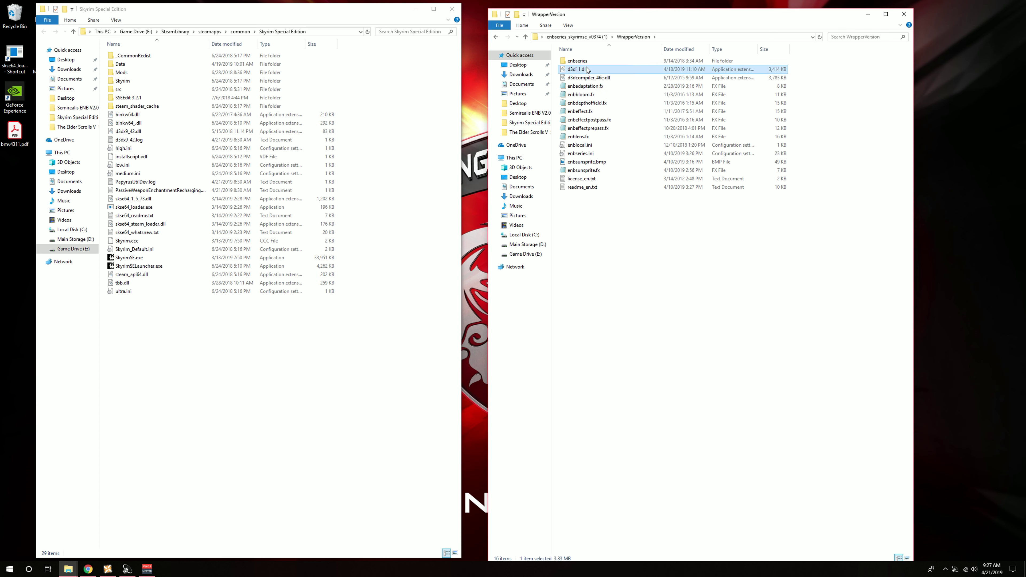
{"action": "left_click", "coordinate": [589, 76], "text": "shift"}
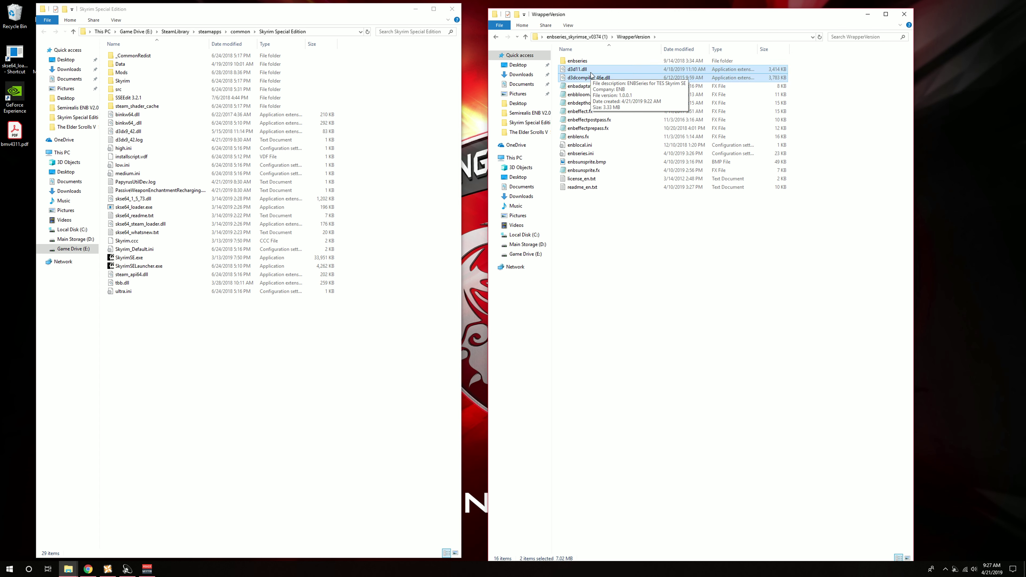
{"action": "right_click", "coordinate": [591, 74]}
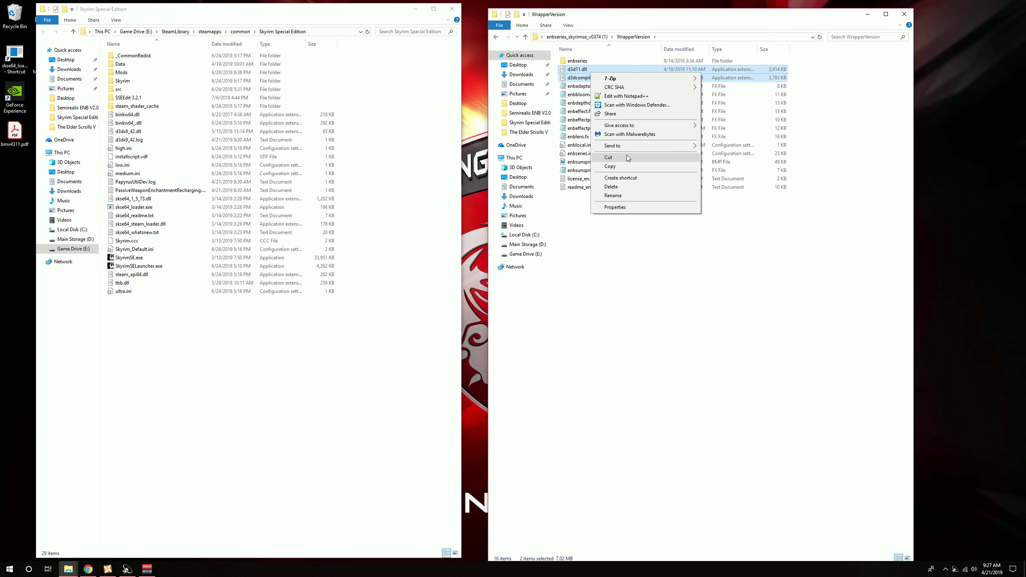
{"action": "left_click", "coordinate": [610, 166]}
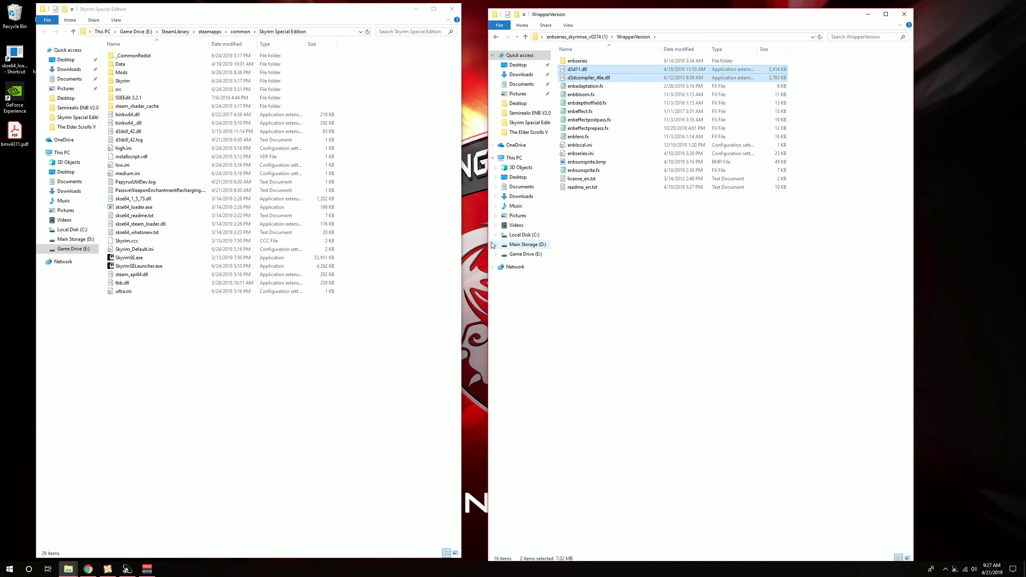
{"action": "right_click", "coordinate": [397, 261]}
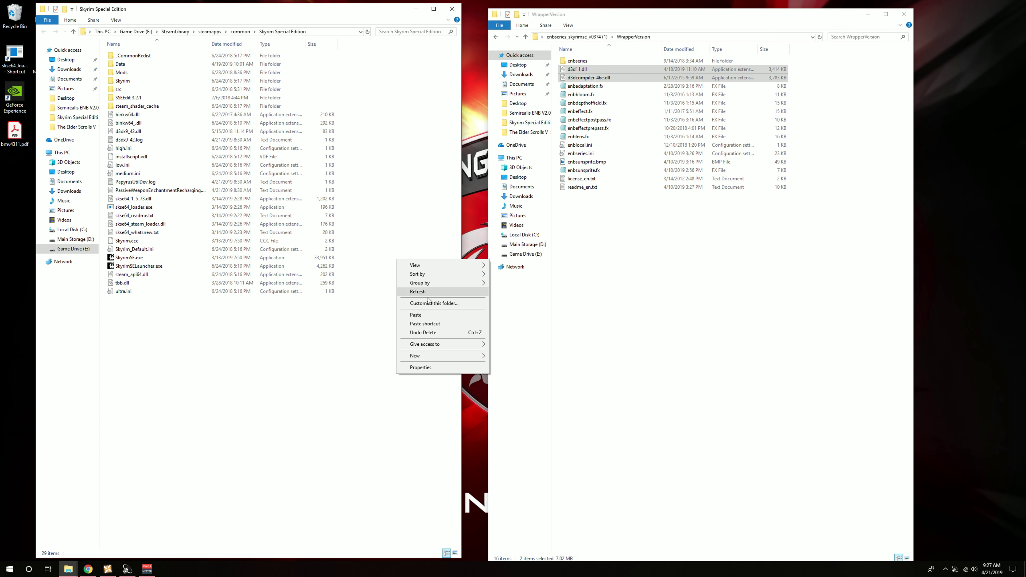
{"action": "left_click", "coordinate": [416, 316]}
{"action": "left_click", "coordinate": [346, 400]}
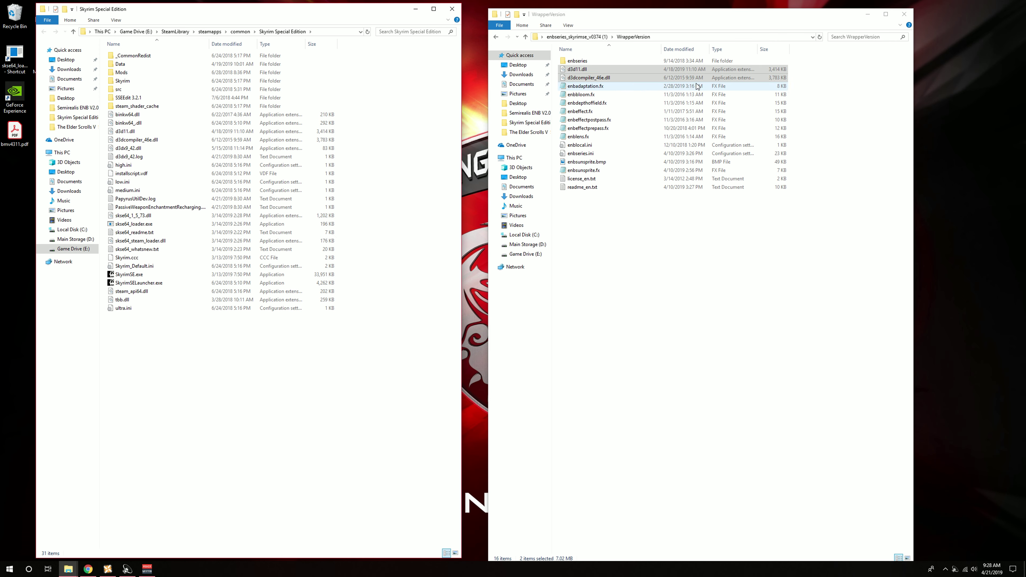
{"action": "left_click", "coordinate": [903, 16]}
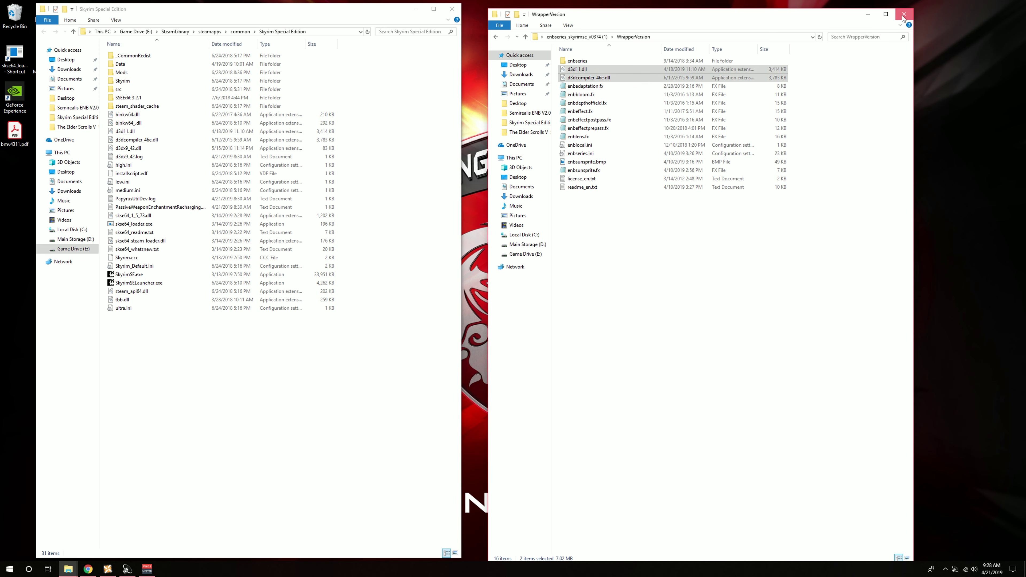
{"action": "left_click", "coordinate": [903, 16]}
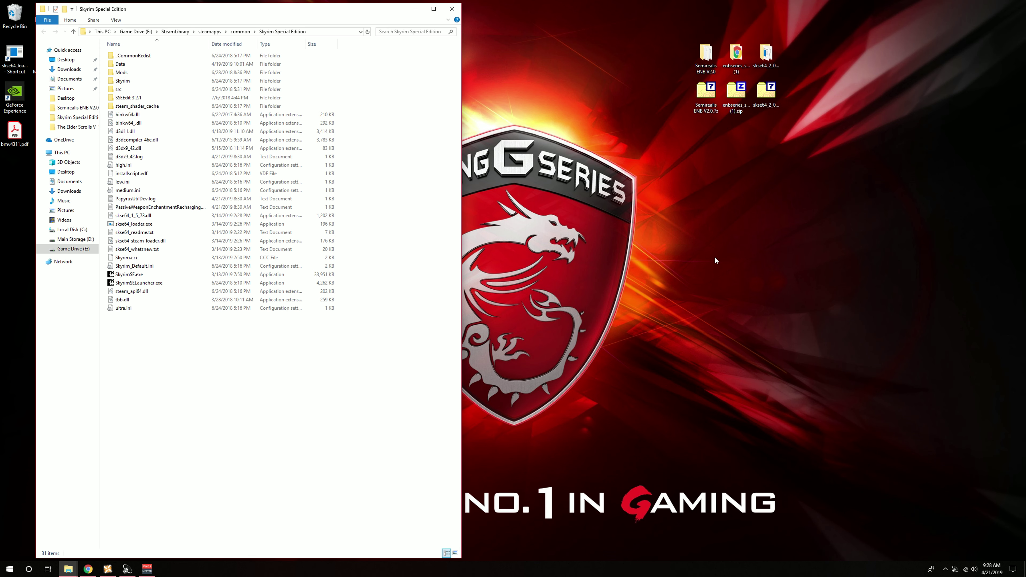
Open the extracted Semirealis ENB V2.0 folder on the desktop and go into its 1. Main File (Install) folder.
{"action": "double_click", "coordinate": [706, 96]}
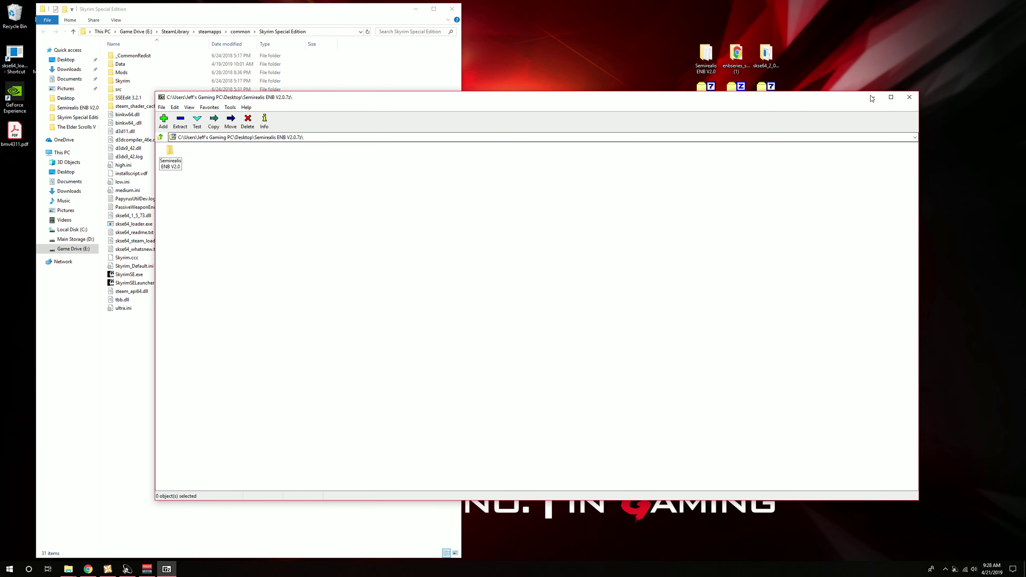
{"action": "left_click", "coordinate": [909, 97]}
{"action": "double_click", "coordinate": [706, 57]}
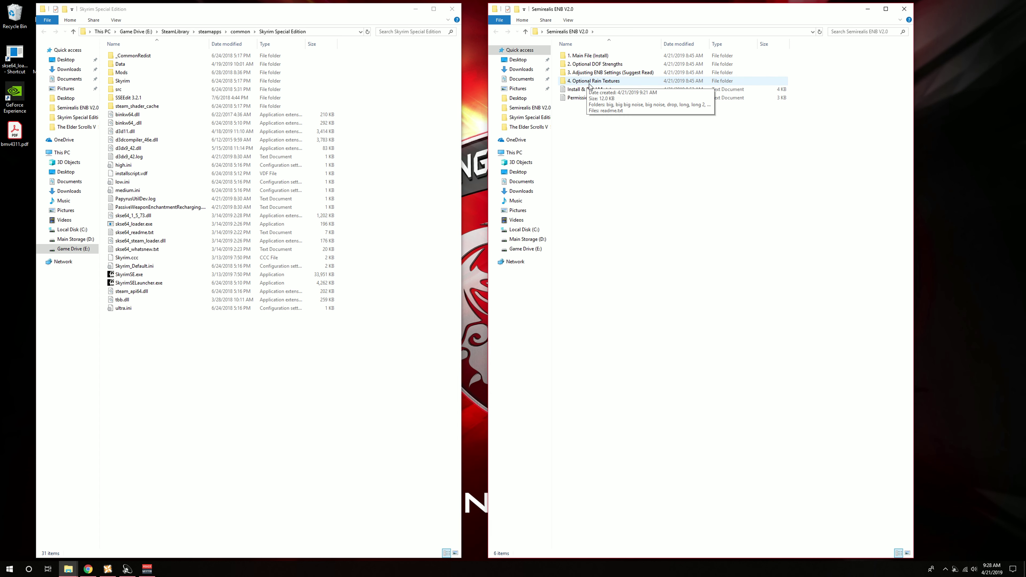
{"action": "double_click", "coordinate": [584, 60]}
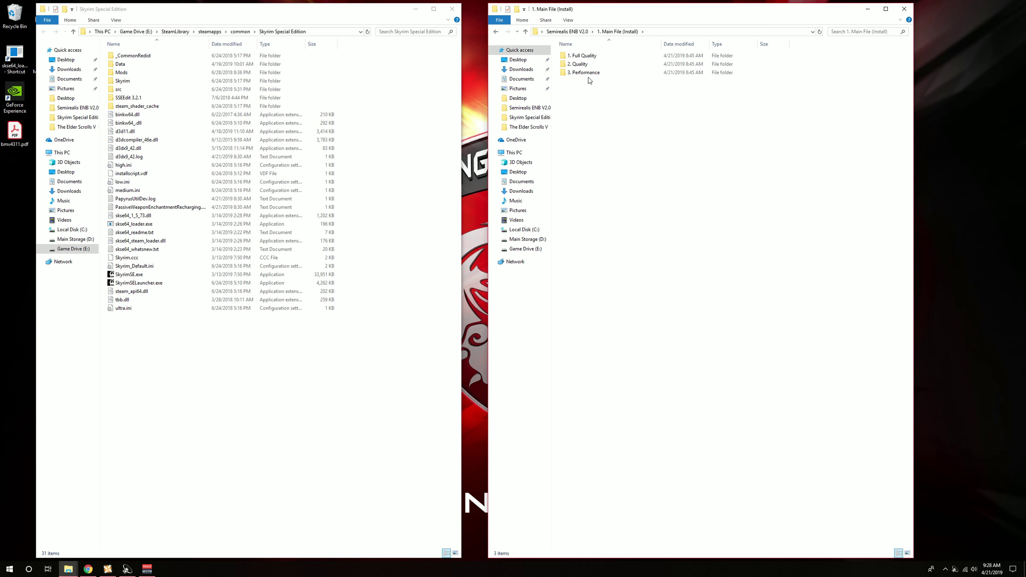
Copy everything from the preset's 1. Full Quality folder into the Skyrim Special Edition folder, and close the preset window.
{"action": "mouse_move", "coordinate": [589, 74]}
{"action": "double_click", "coordinate": [588, 59]}
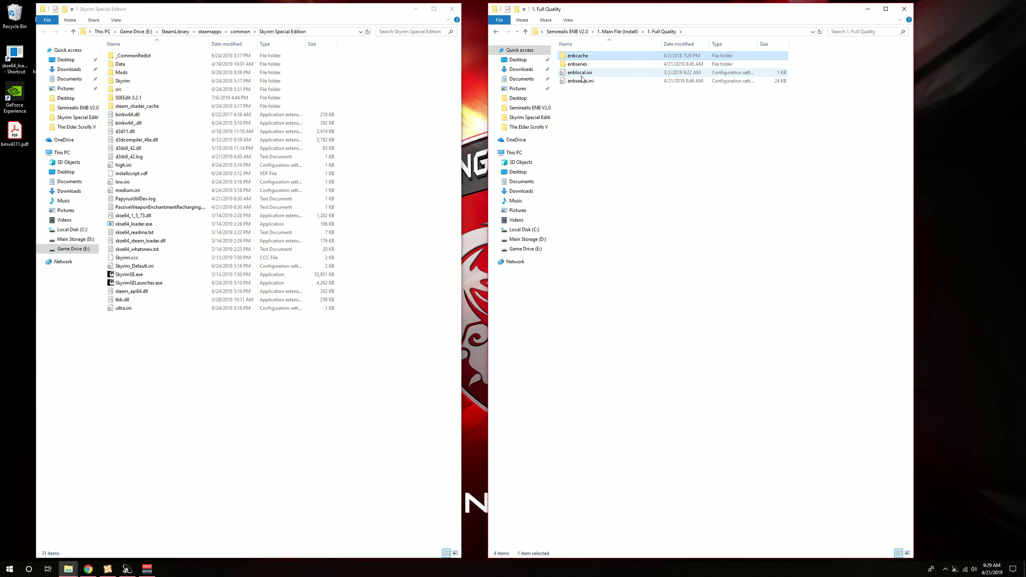
{"action": "key", "text": "shift+Down"}
{"action": "key", "text": "shift+Down"}
{"action": "key", "text": "shift+Down"}
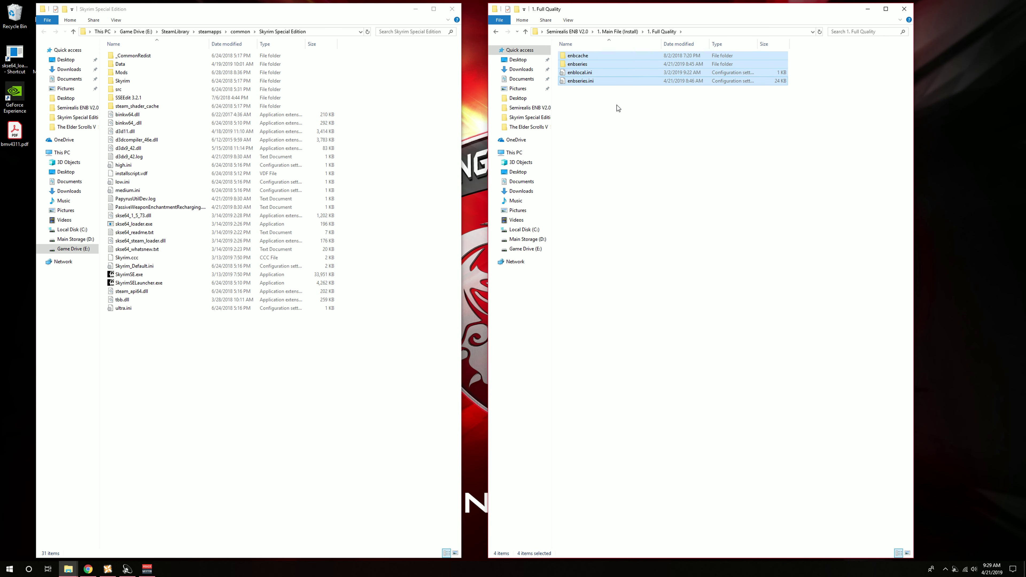
{"action": "right_click", "coordinate": [614, 83]}
{"action": "left_click", "coordinate": [636, 178]}
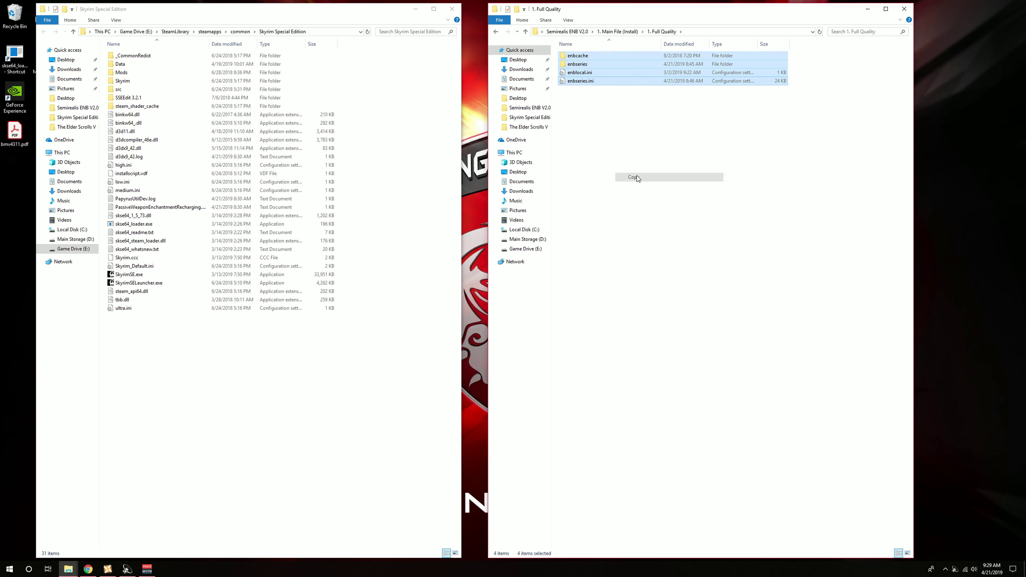
{"action": "right_click", "coordinate": [401, 187]}
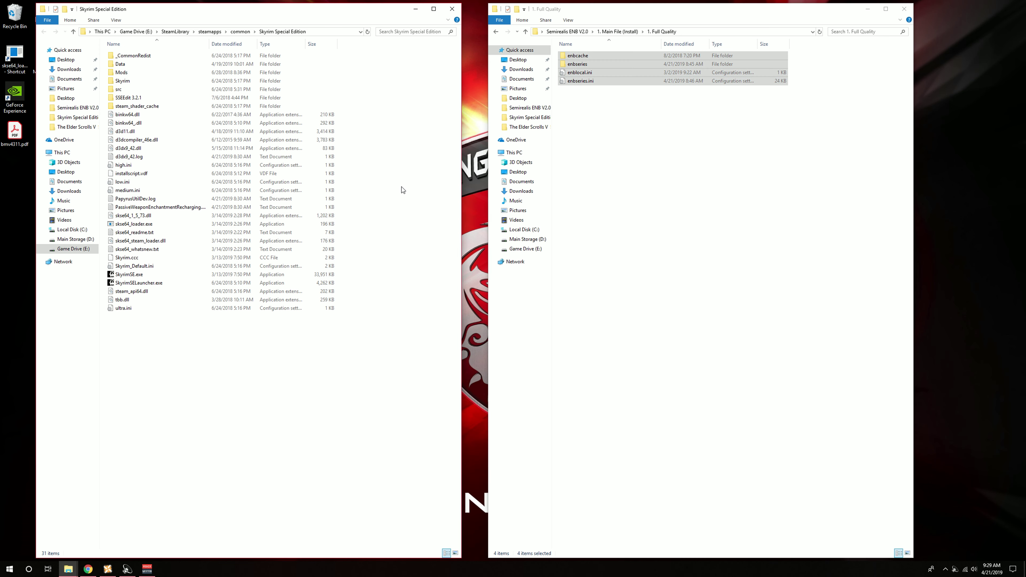
{"action": "left_click", "coordinate": [430, 242]}
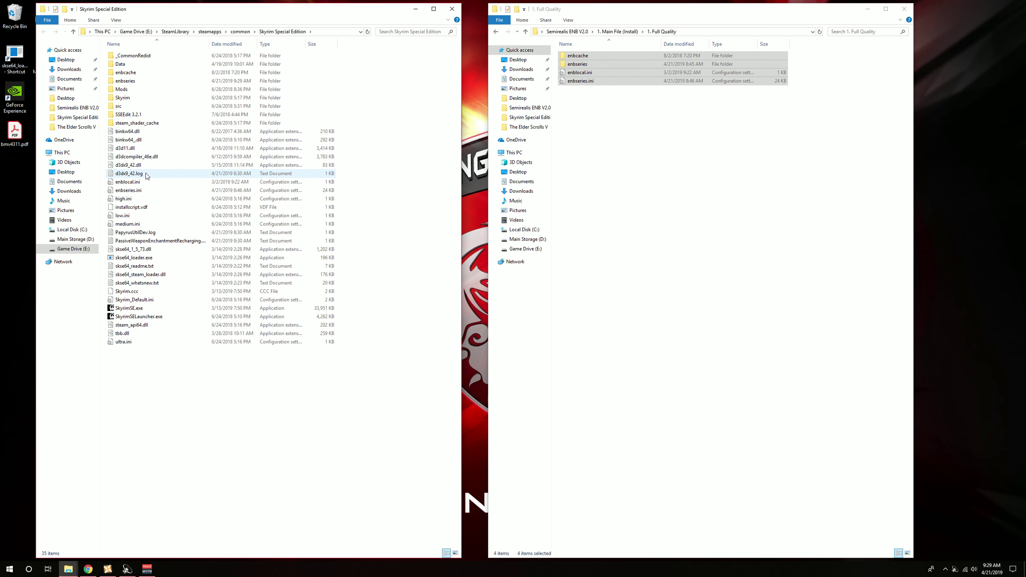
{"action": "left_click", "coordinate": [676, 238]}
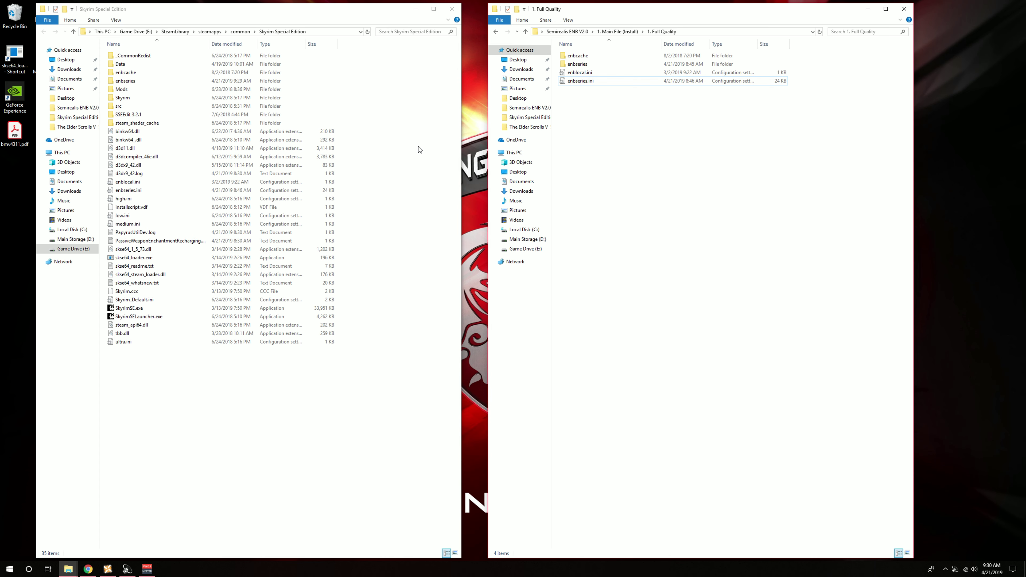
{"action": "left_click", "coordinate": [904, 12]}
{"action": "left_click", "coordinate": [903, 12]}
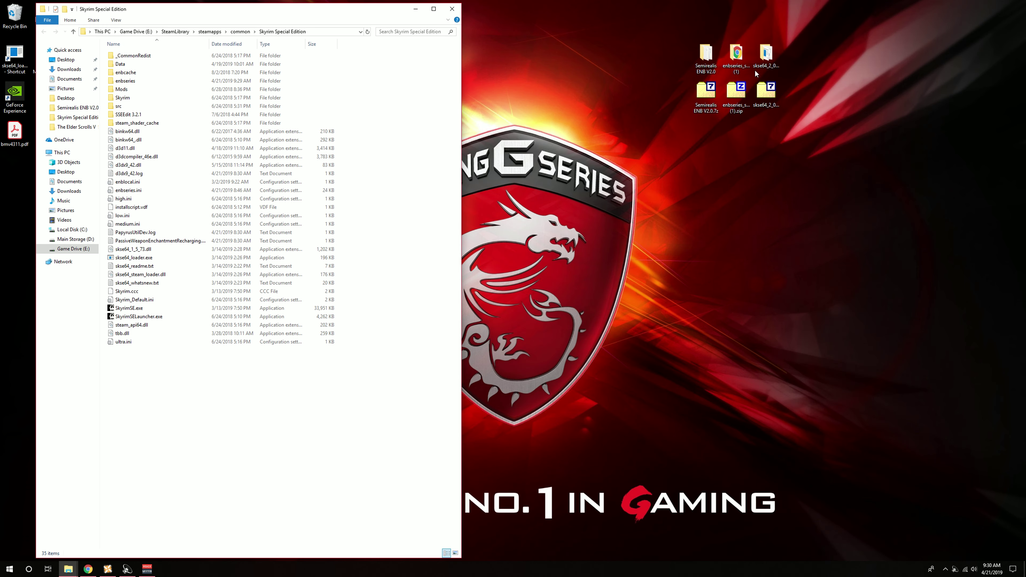
Open the extracted skse64_2_00_15 folder on the desktop, copy all its files and folders to the clipboard, and close its window.
{"action": "double_click", "coordinate": [767, 54]}
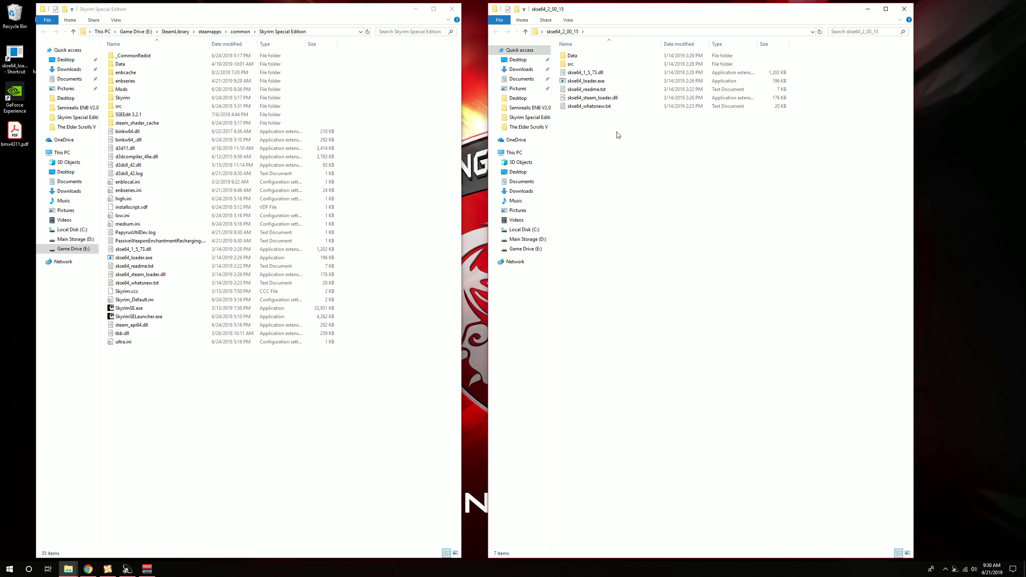
{"action": "left_click", "coordinate": [602, 56]}
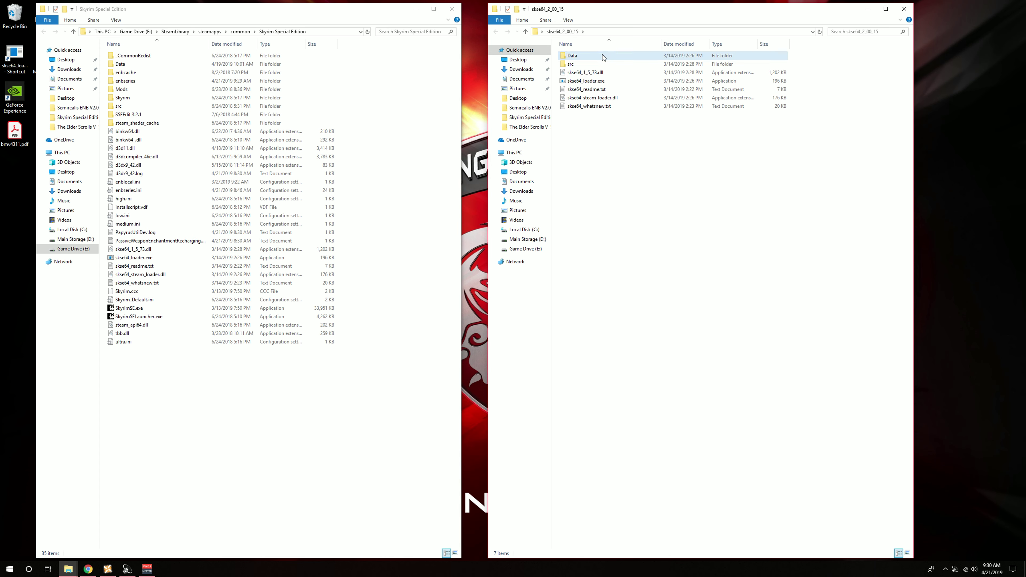
{"action": "key", "text": "shift+Down"}
{"action": "key", "text": "shift+Down"}
{"action": "key", "text": "shift+Down"}
{"action": "key", "text": "shift+Down"}
{"action": "key", "text": "shift+Down"}
{"action": "key", "text": "shift+Down"}
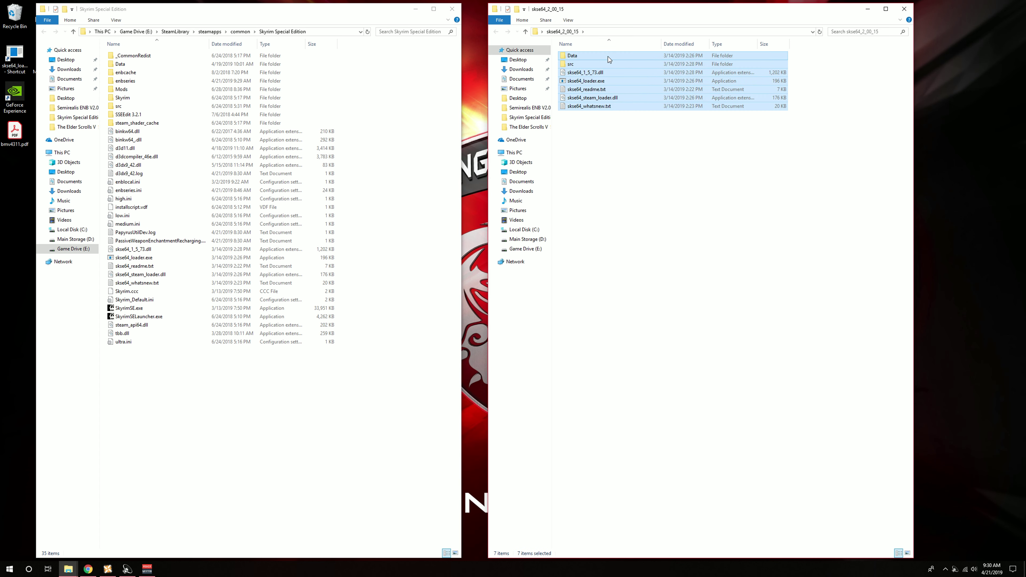
{"action": "right_click", "coordinate": [607, 56]}
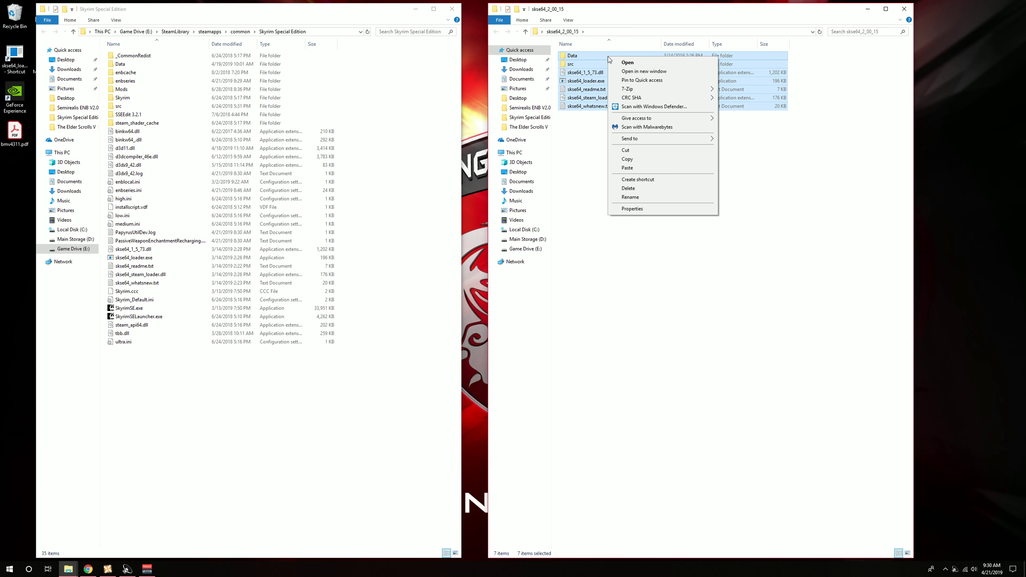
{"action": "left_click", "coordinate": [639, 159]}
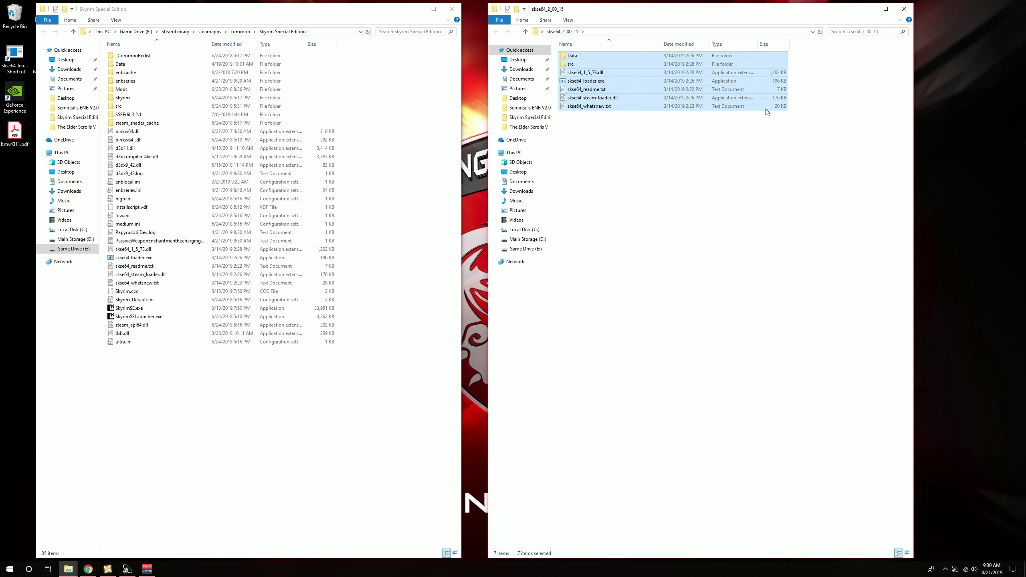
{"action": "left_click", "coordinate": [903, 9]}
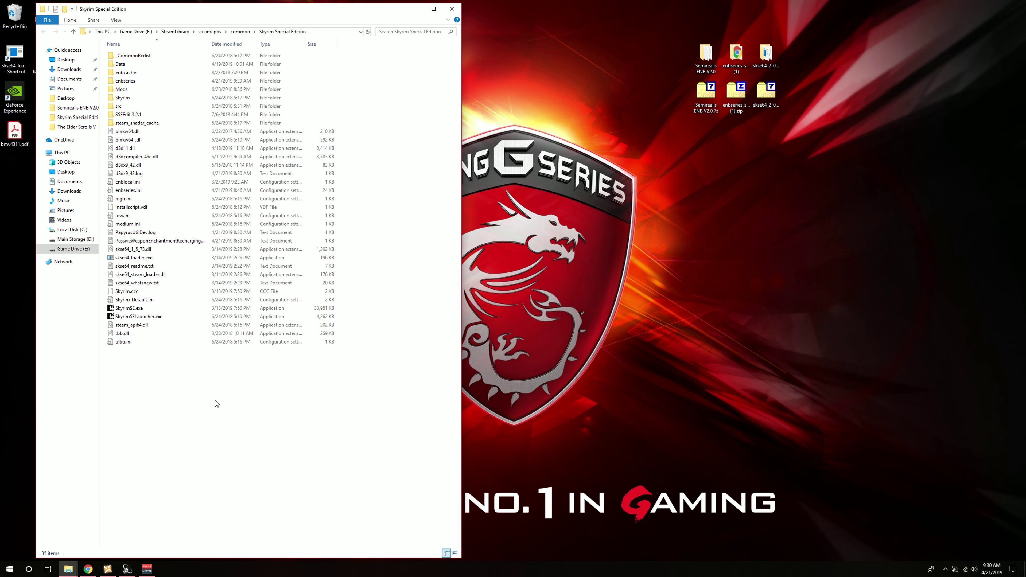
Switch to Nexus Mod Manager to check the ENB Helper SE entry, and minimize the program.
{"action": "left_click", "coordinate": [108, 570]}
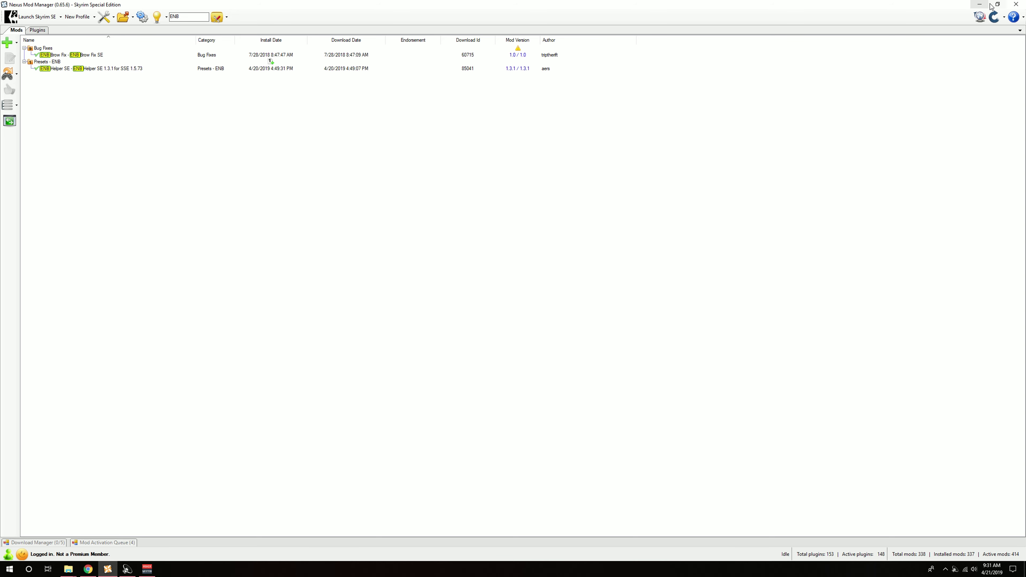
{"action": "left_click", "coordinate": [979, 4]}
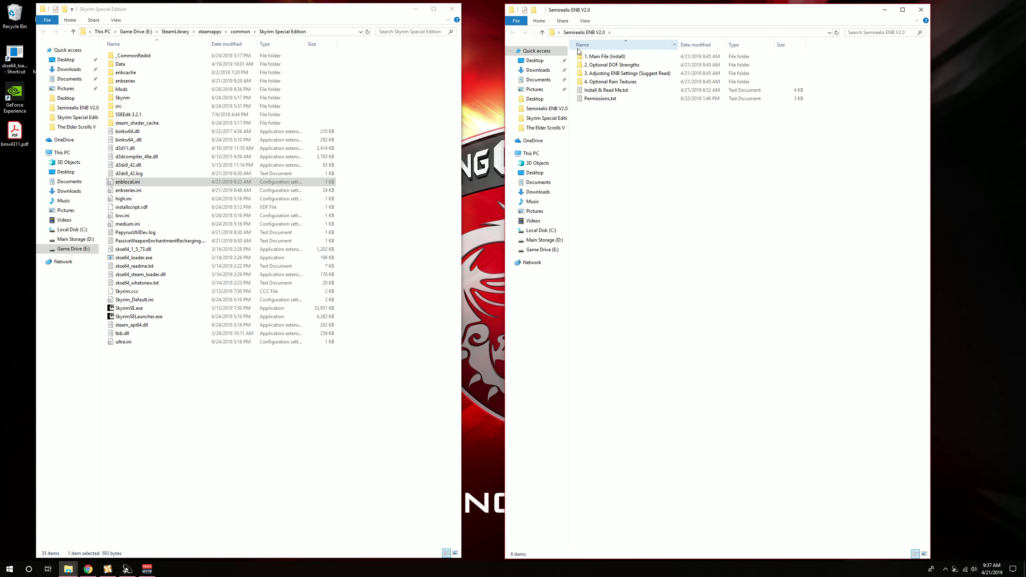
Open the 2. Quality folder inside 1. Main File (Install) and copy all its contents to the clipboard.
{"action": "double_click", "coordinate": [602, 56]}
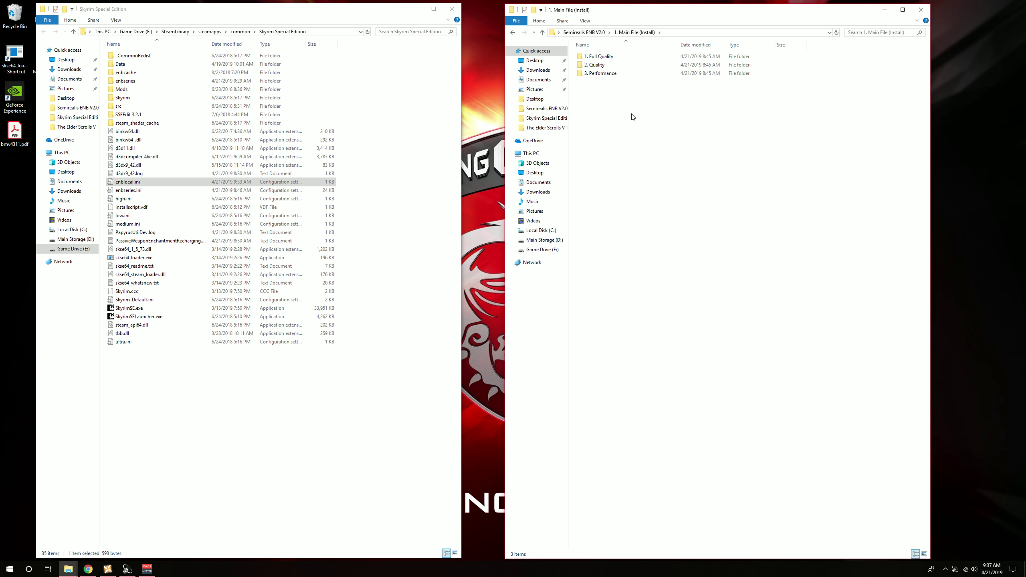
{"action": "double_click", "coordinate": [606, 66]}
{"action": "left_click", "coordinate": [609, 59]}
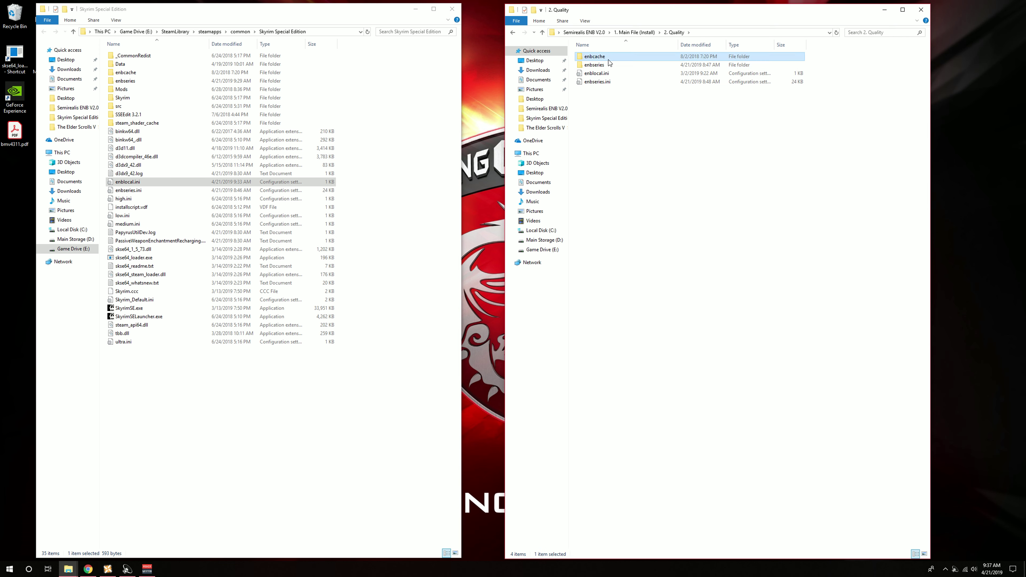
{"action": "key", "text": "ctrl+a"}
{"action": "right_click", "coordinate": [609, 60]}
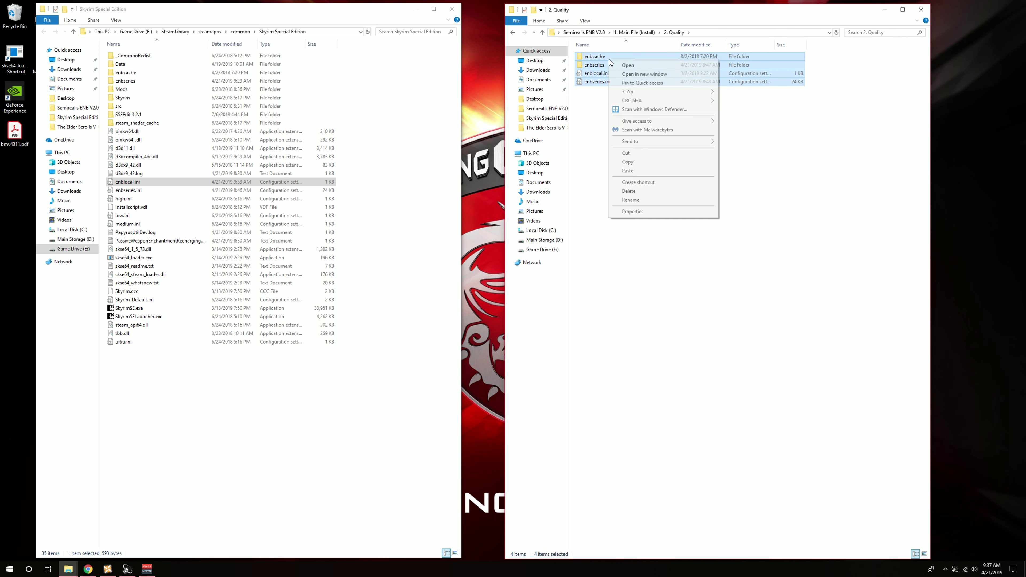
{"action": "left_click", "coordinate": [644, 162]}
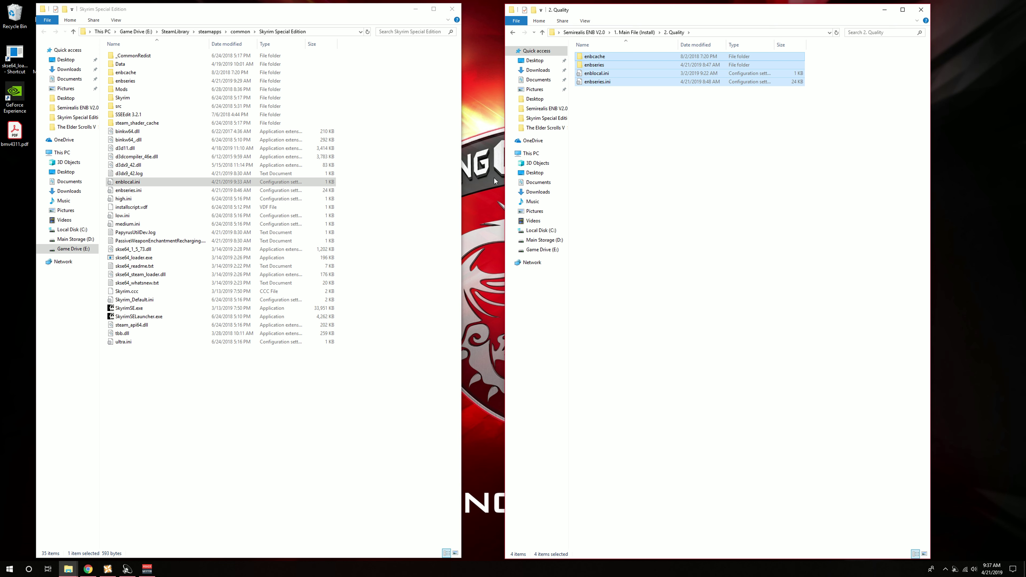
{"action": "left_click", "coordinate": [671, 156]}
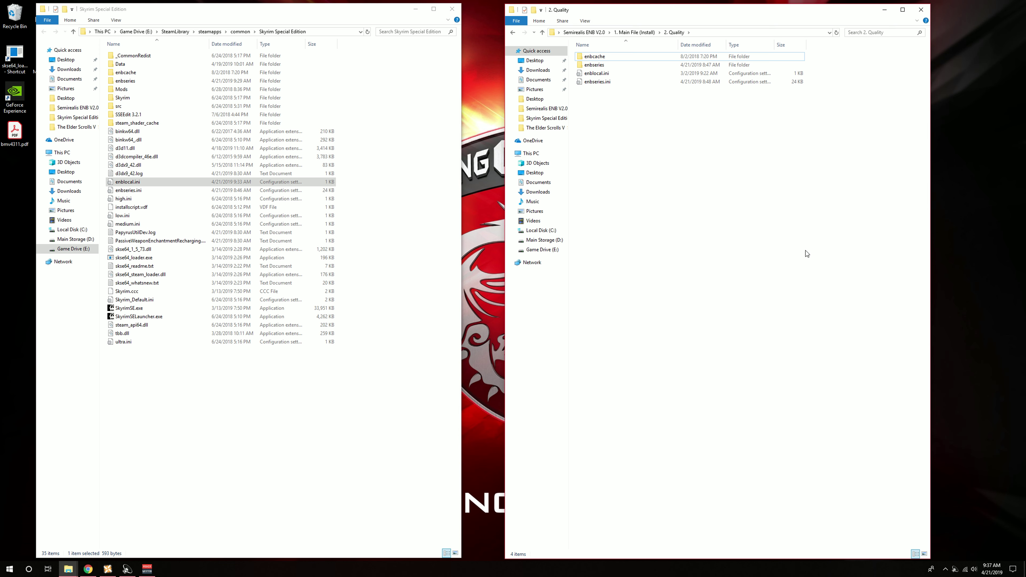
Go back up to the Semirealis ENB V2.0 folder and open its 2. Optional DOF Strengths folder.
{"action": "left_click", "coordinate": [646, 33]}
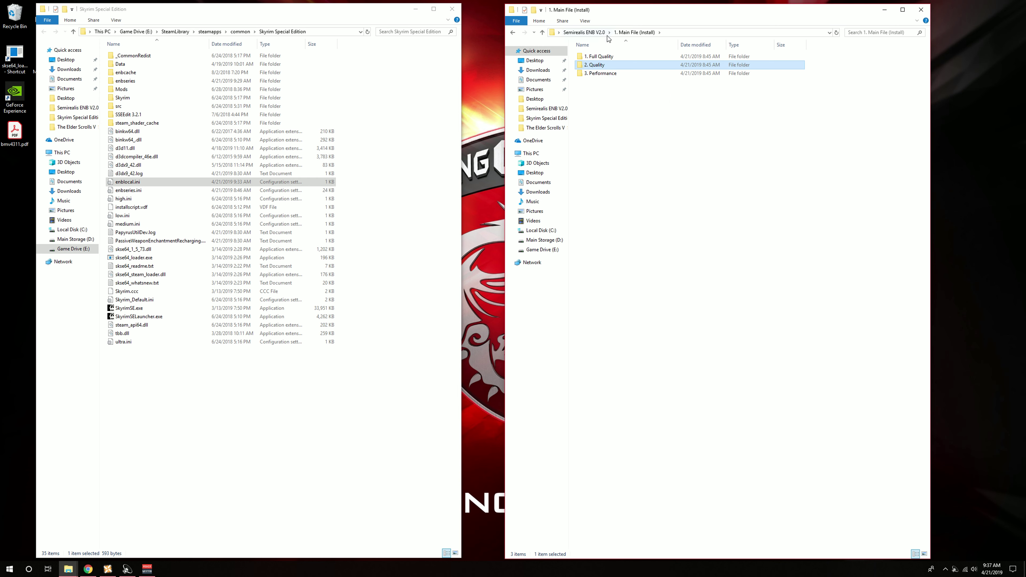
{"action": "left_click", "coordinate": [594, 32]}
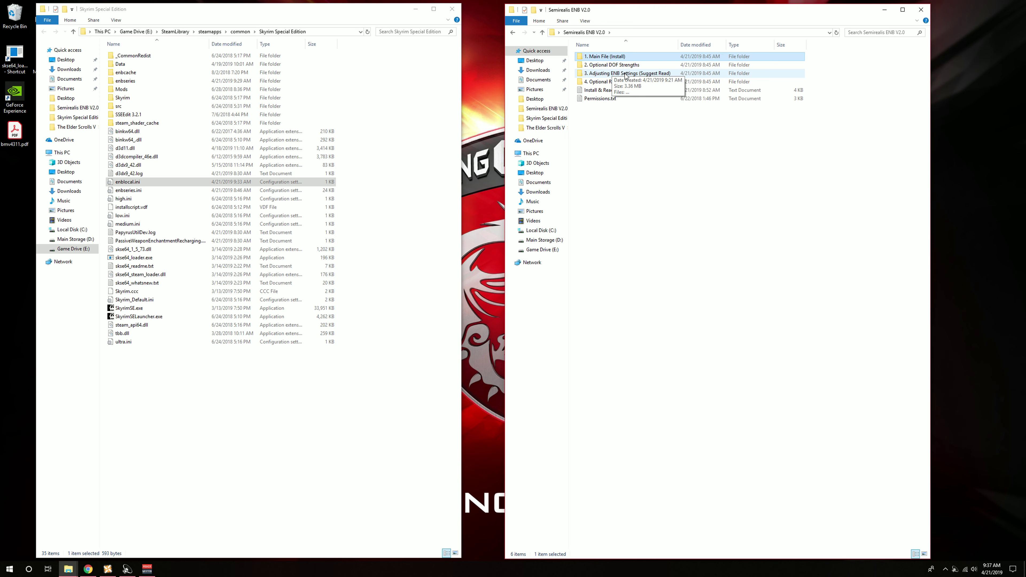
{"action": "double_click", "coordinate": [626, 64]}
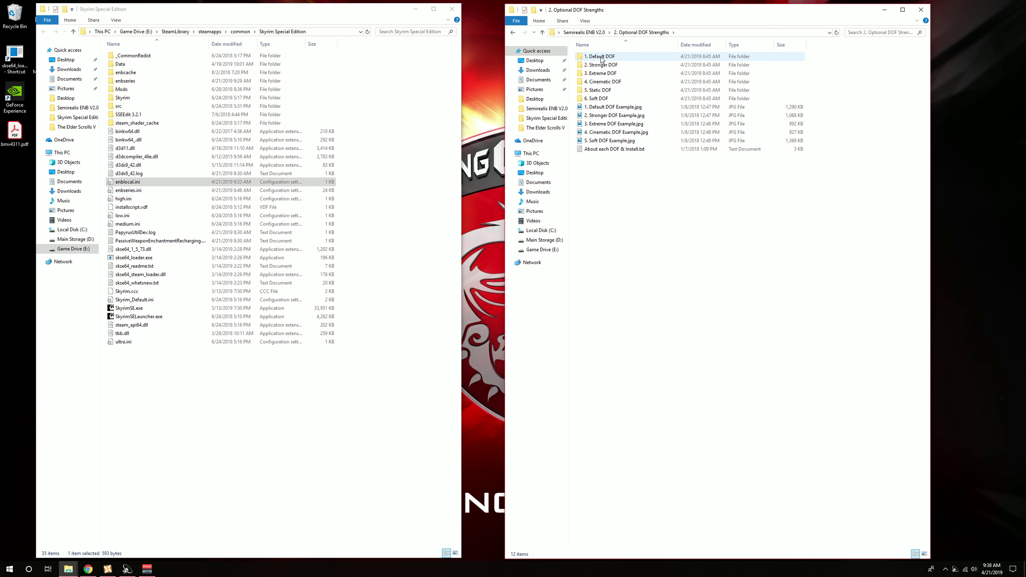
Copy the enbseries folder from 3. Extreme DOF into the Skyrim Special Edition folder, replacing the files with the same names.
{"action": "double_click", "coordinate": [602, 73]}
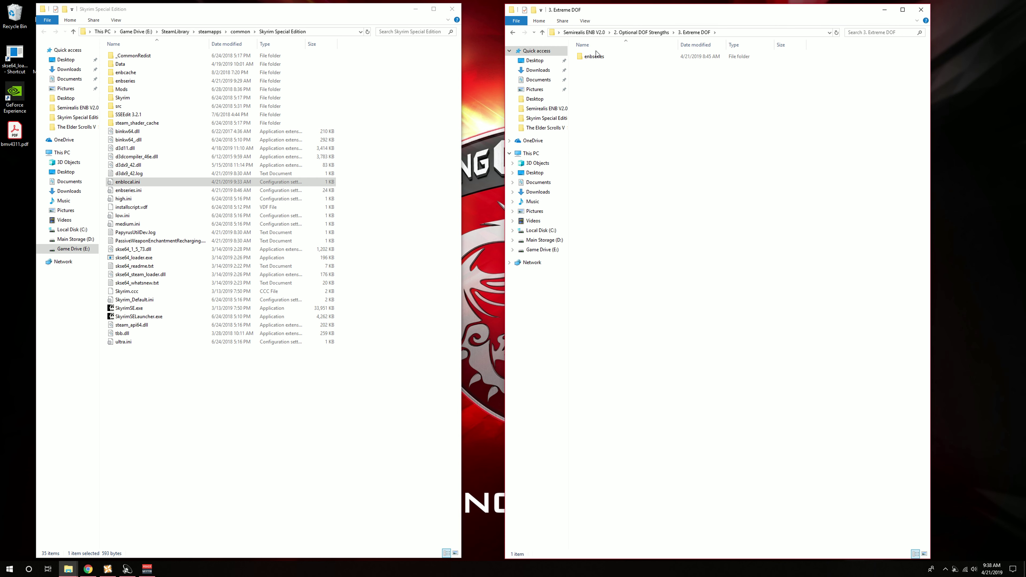
{"action": "right_click", "coordinate": [591, 61]}
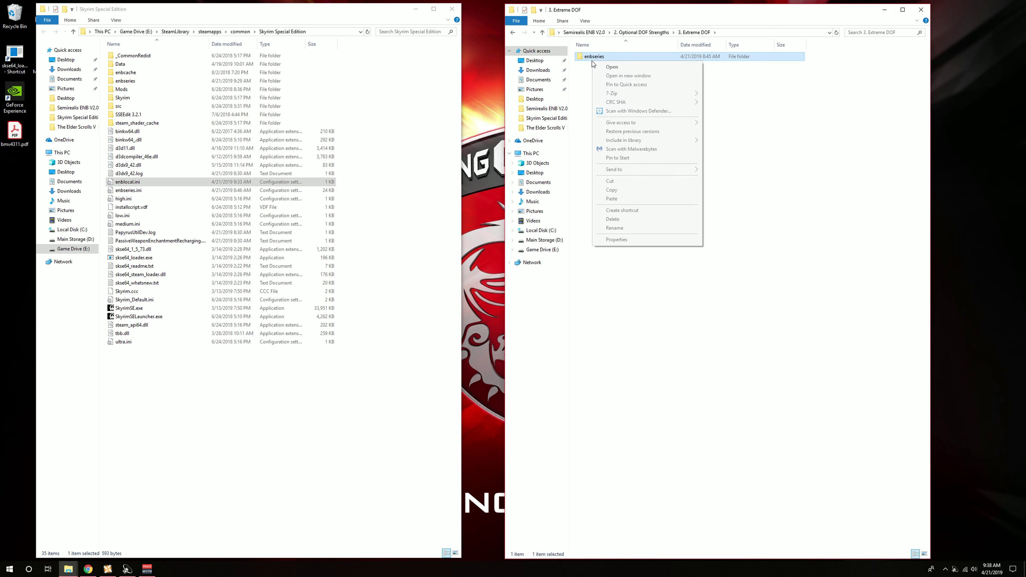
{"action": "left_click", "coordinate": [611, 189]}
{"action": "right_click", "coordinate": [404, 189]}
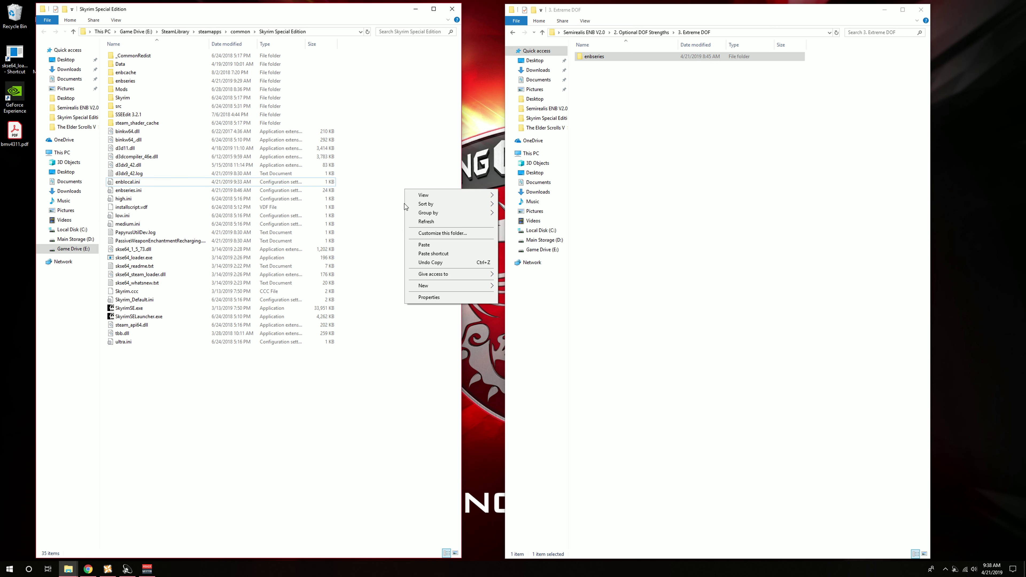
{"action": "left_click", "coordinate": [417, 245]}
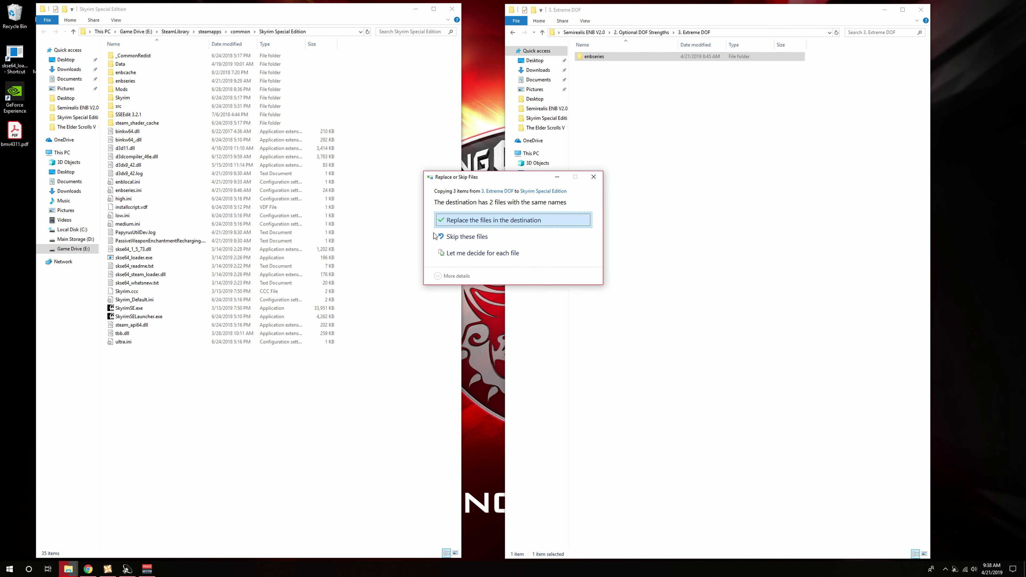
{"action": "left_click", "coordinate": [468, 223]}
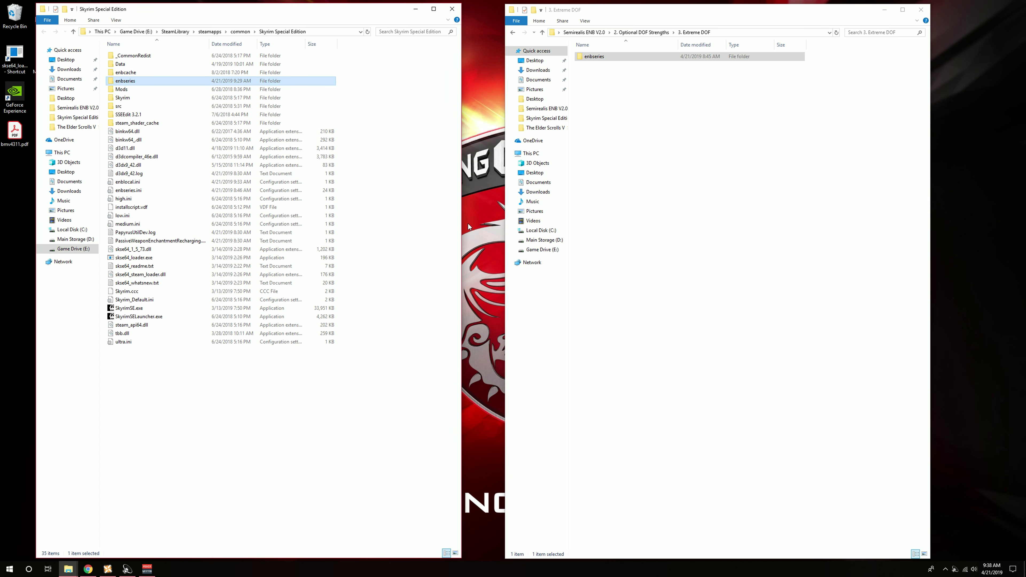
Copy the enbseries folder from 1. Default DOF into the Skyrim Special Edition folder, replacing the files with the same names.
{"action": "left_click", "coordinate": [654, 33]}
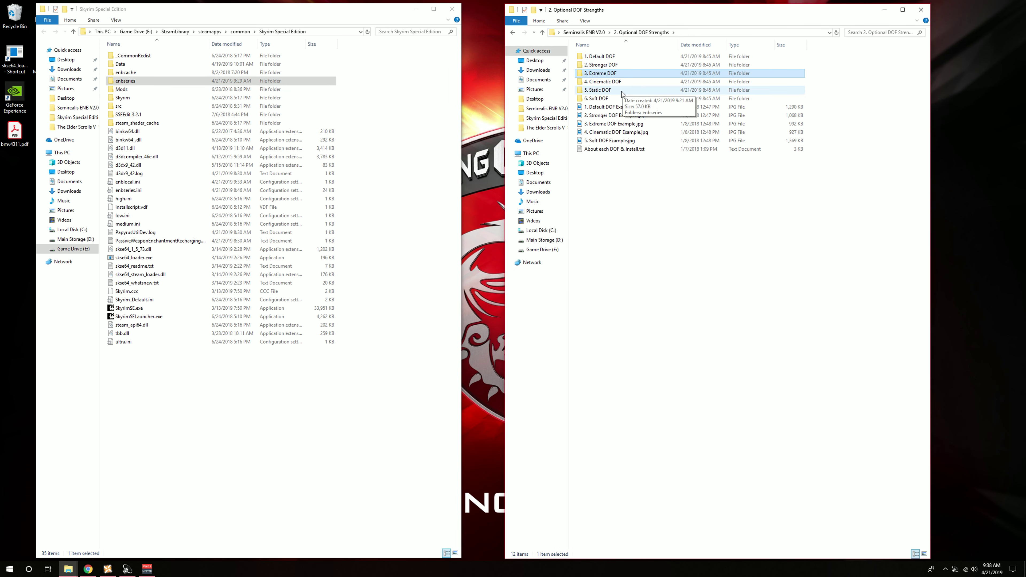
{"action": "double_click", "coordinate": [602, 56]}
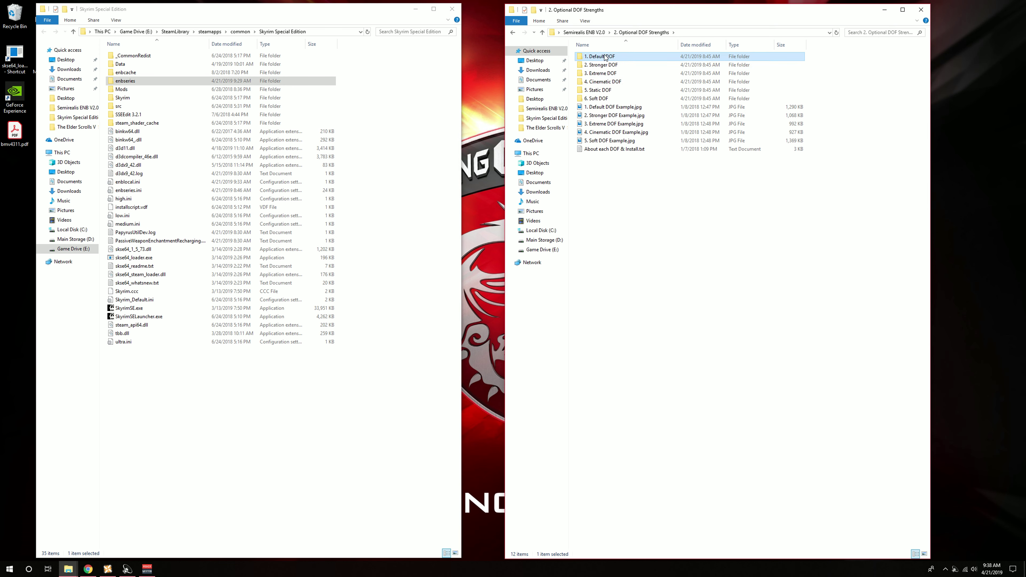
{"action": "right_click", "coordinate": [605, 58]}
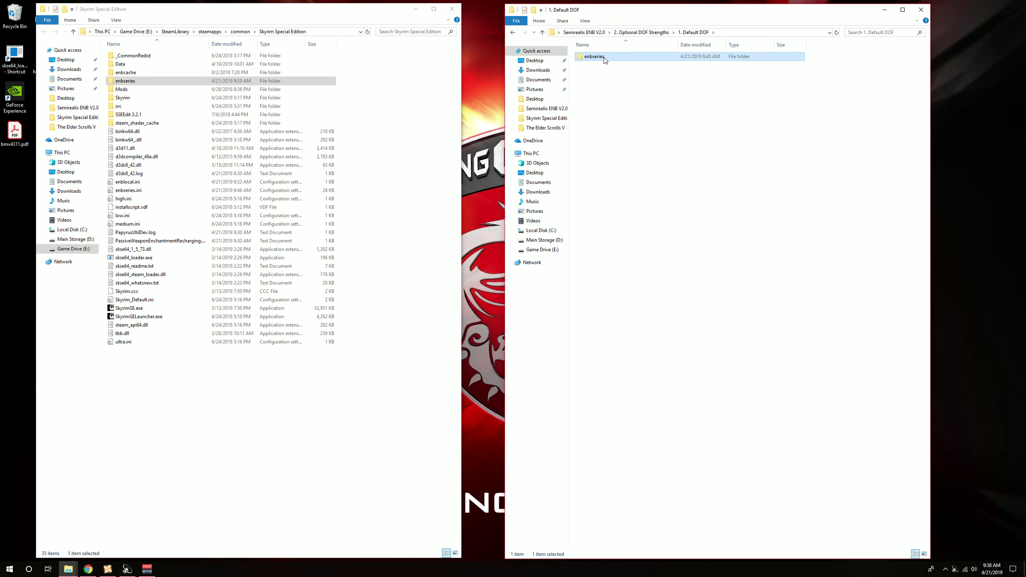
{"action": "left_click", "coordinate": [622, 186]}
{"action": "right_click", "coordinate": [412, 110]}
{"action": "left_click", "coordinate": [433, 163]}
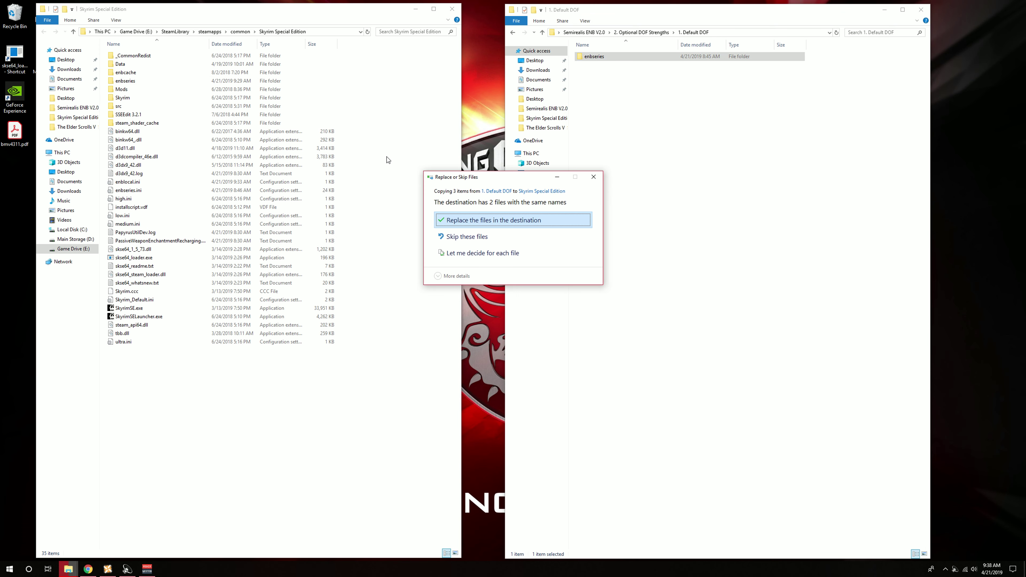
{"action": "left_click", "coordinate": [492, 220]}
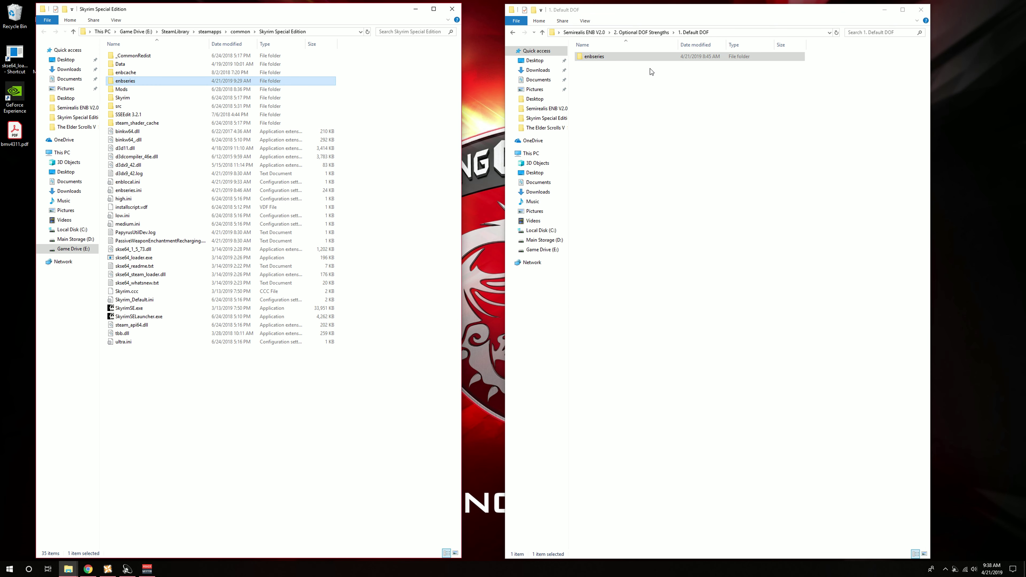
Return to the 2. Optional DOF Strengths folder and view the 3. Extreme DOF Example.jpg image.
{"action": "left_click", "coordinate": [652, 32]}
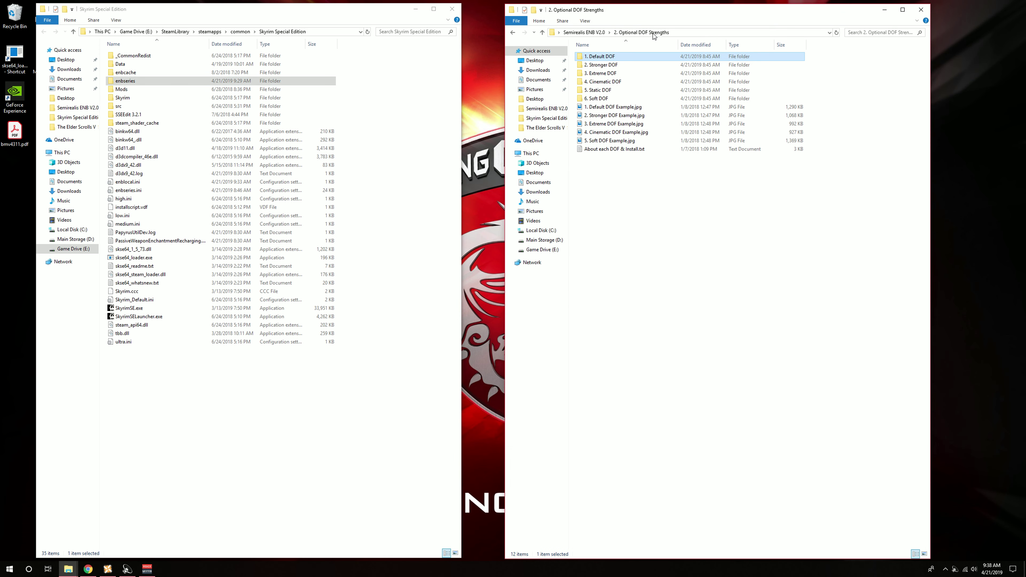
{"action": "left_click", "coordinate": [607, 125]}
{"action": "double_click", "coordinate": [607, 125]}
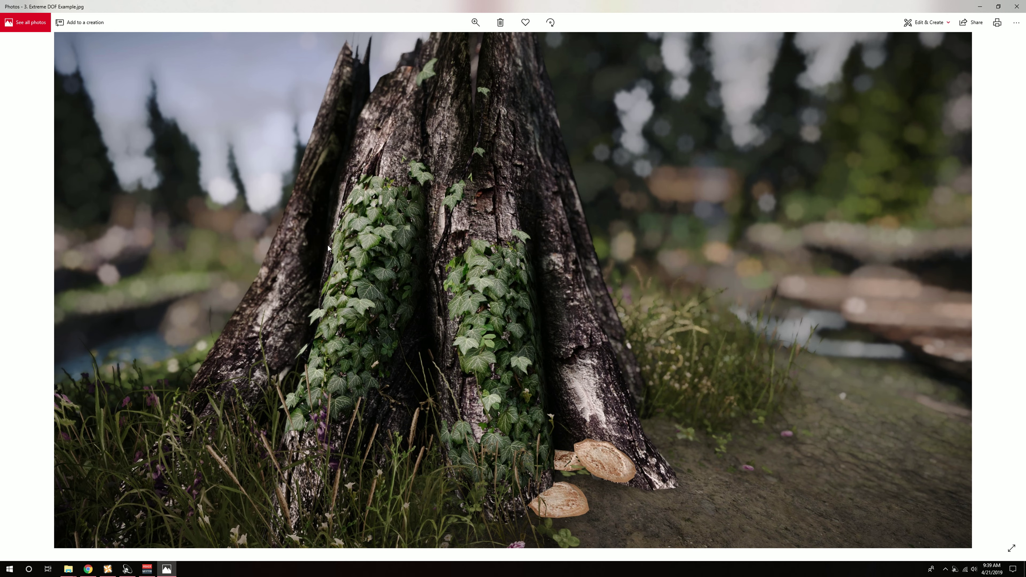
View the 2. Stronger DOF Example.jpg and 5. Soft DOF Example.jpg images, closing each one after viewing.
{"action": "left_click", "coordinate": [1016, 7]}
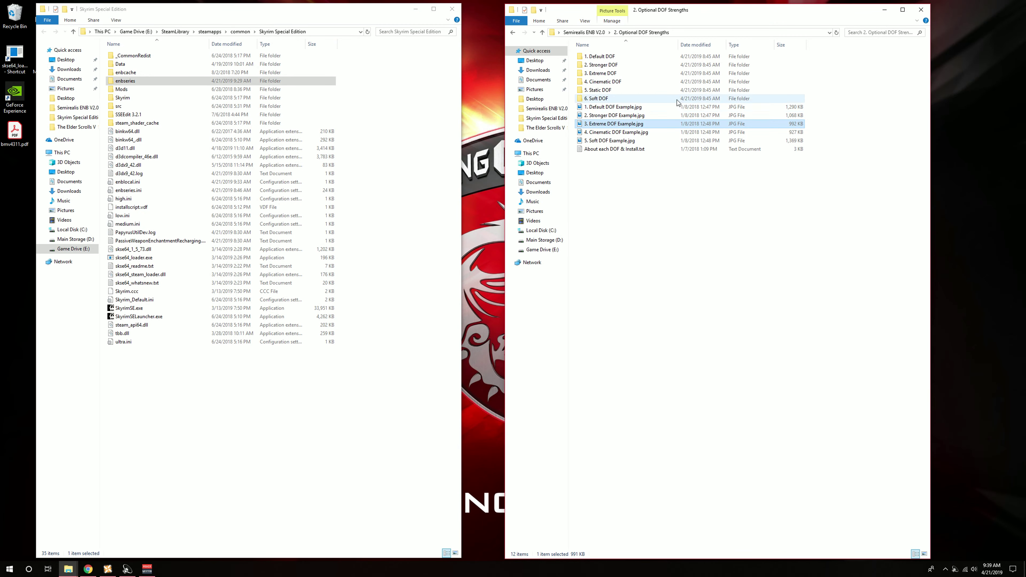
{"action": "double_click", "coordinate": [626, 116]}
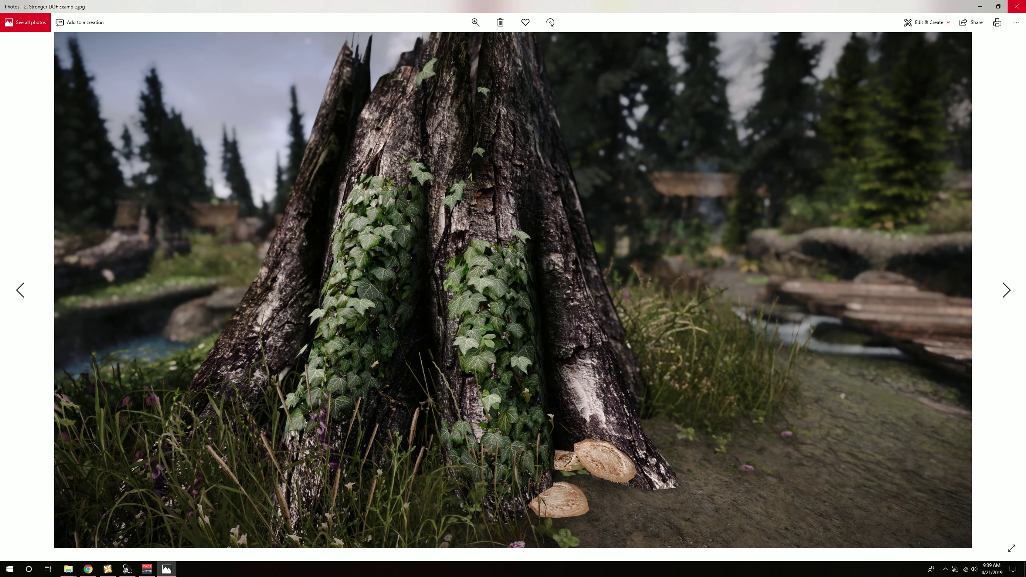
{"action": "left_click", "coordinate": [1016, 6]}
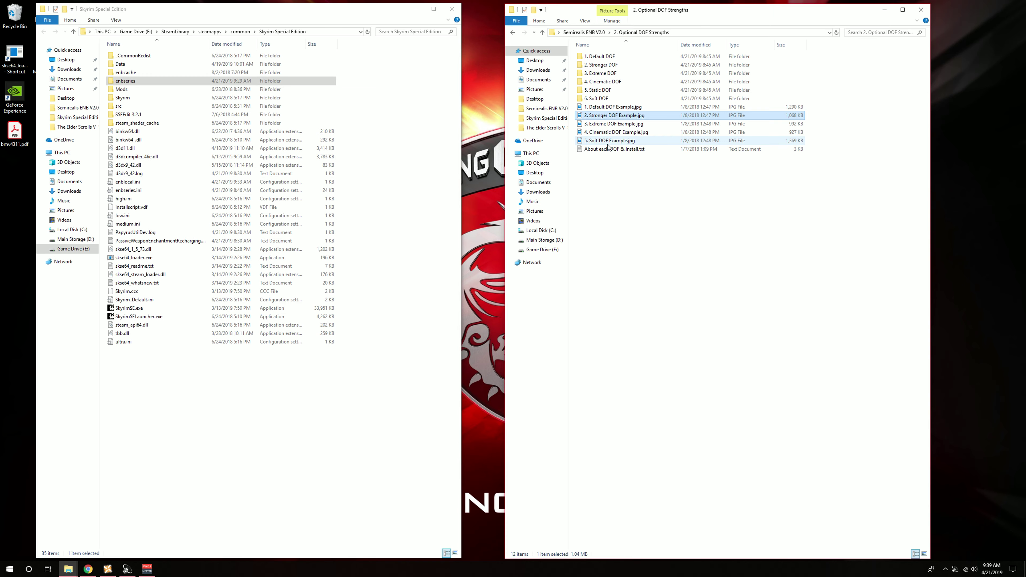
{"action": "double_click", "coordinate": [608, 141]}
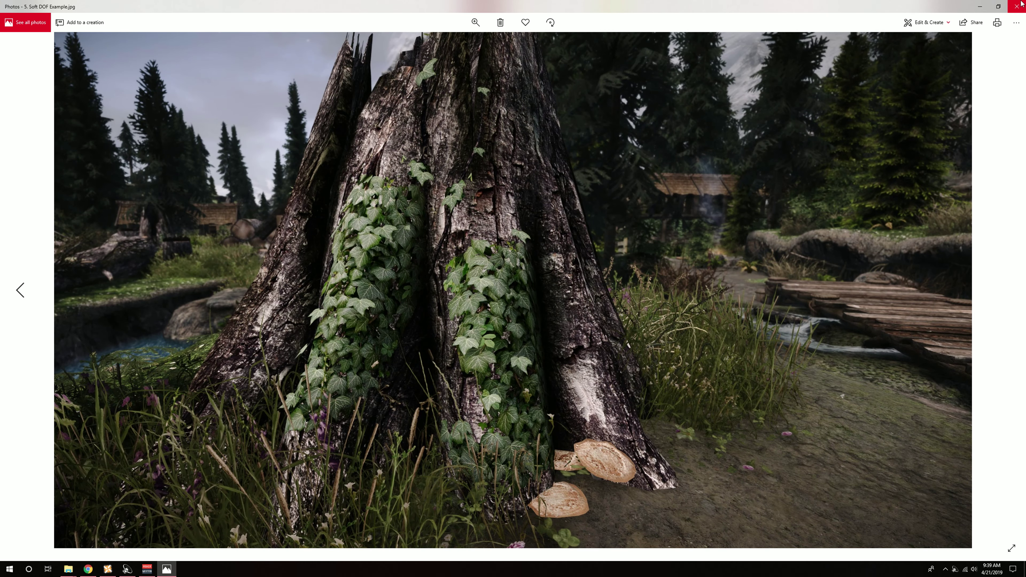
{"action": "left_click", "coordinate": [1016, 6]}
In the Semirealis ENB V2.0 folder, look through 4. Optional Rain Textures and inspect the enbraindrops.png file in its long 2 subfolder.
{"action": "left_click", "coordinate": [597, 33]}
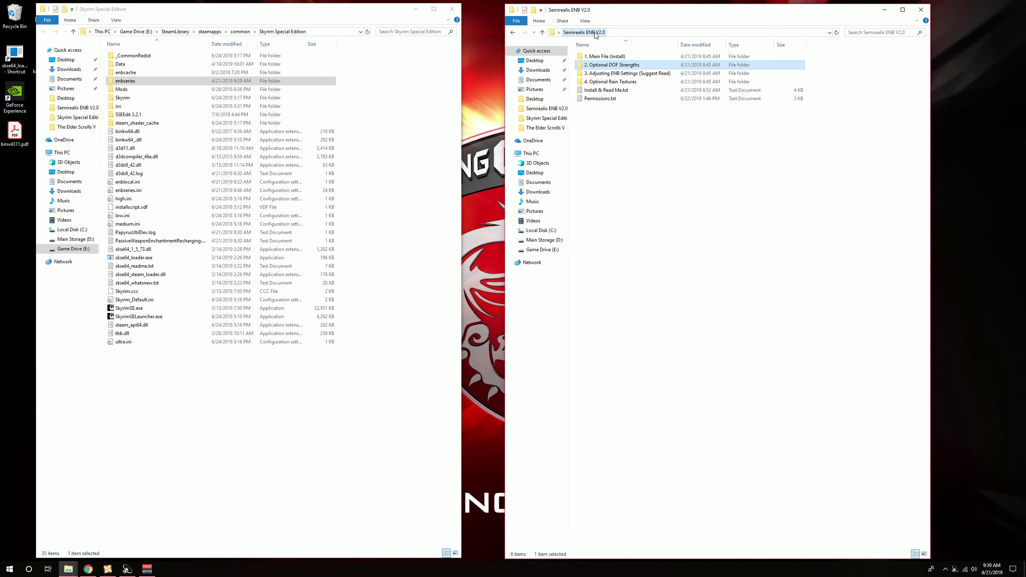
{"action": "double_click", "coordinate": [603, 82]}
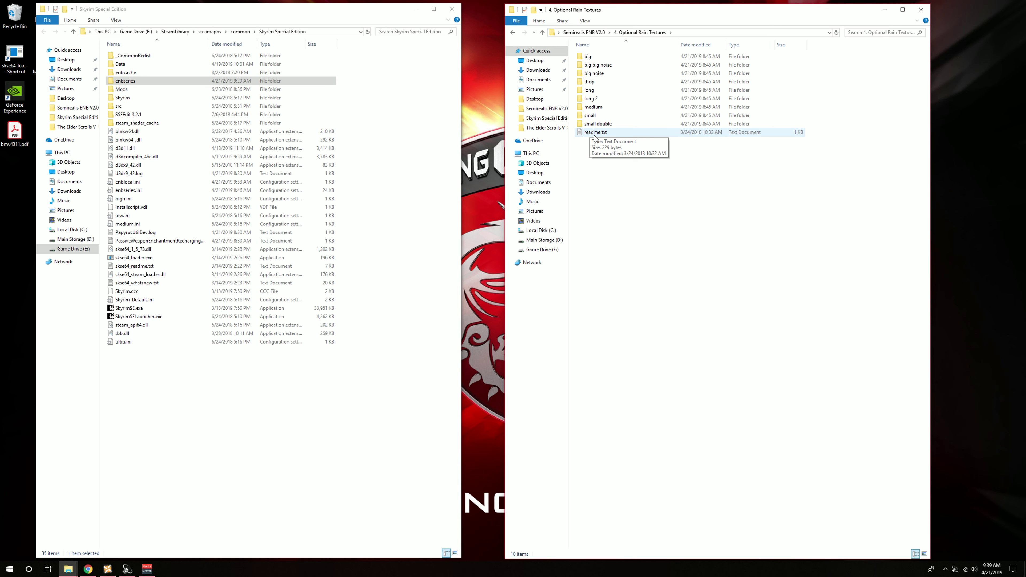
{"action": "double_click", "coordinate": [592, 100]}
{"action": "right_click", "coordinate": [603, 89]}
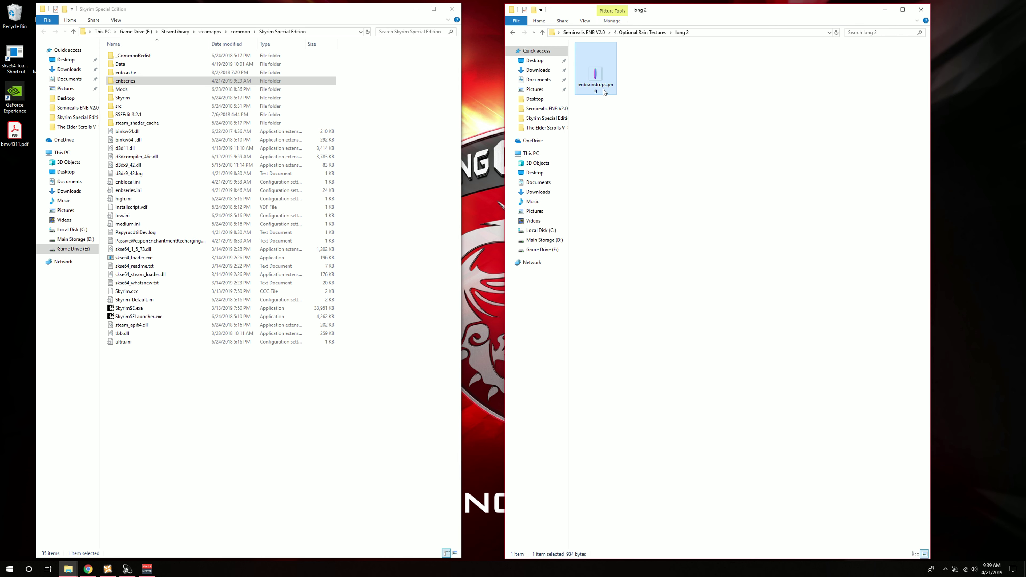
{"action": "left_click", "coordinate": [588, 119]}
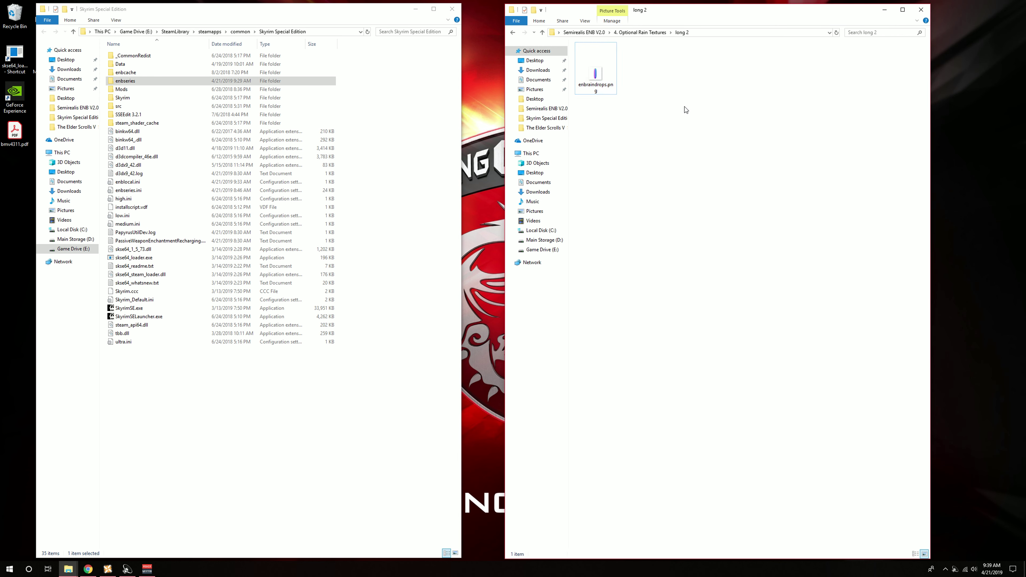
{"action": "left_click", "coordinate": [640, 32]}
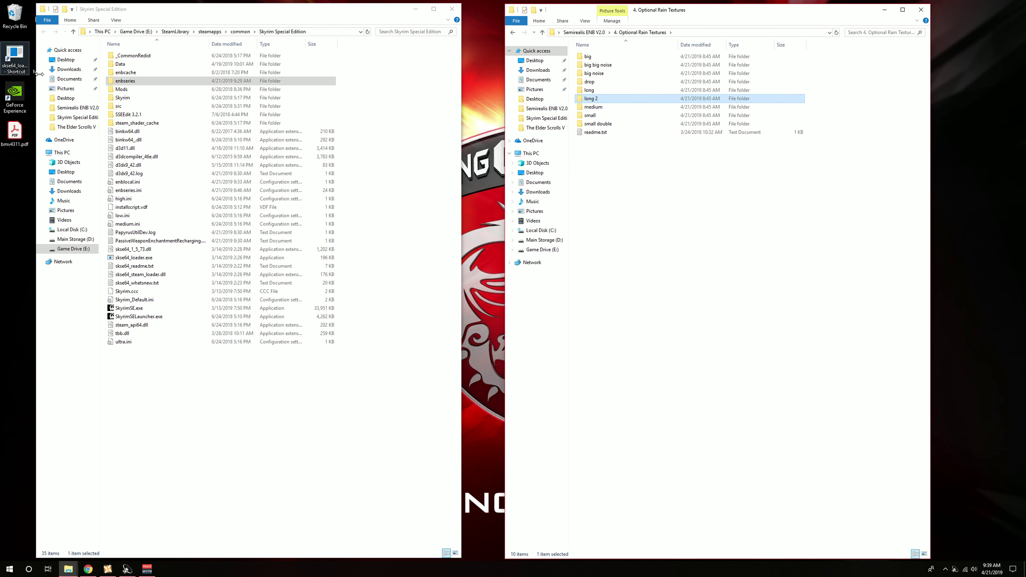
Look inside the Data and enbseries folders of Skyrim Special Edition and return to the game's main folder.
{"action": "double_click", "coordinate": [135, 65]}
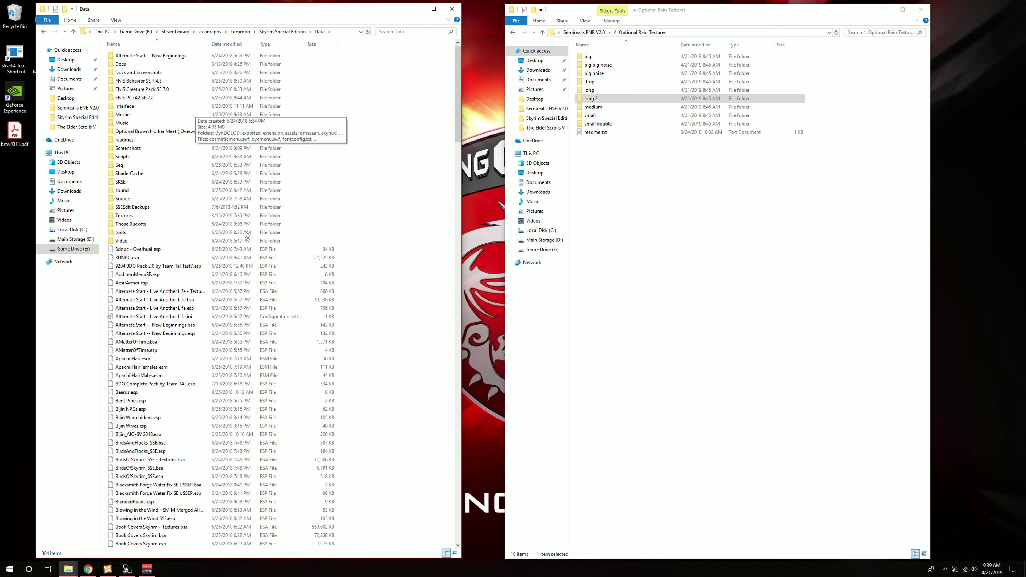
{"action": "left_click", "coordinate": [296, 34]}
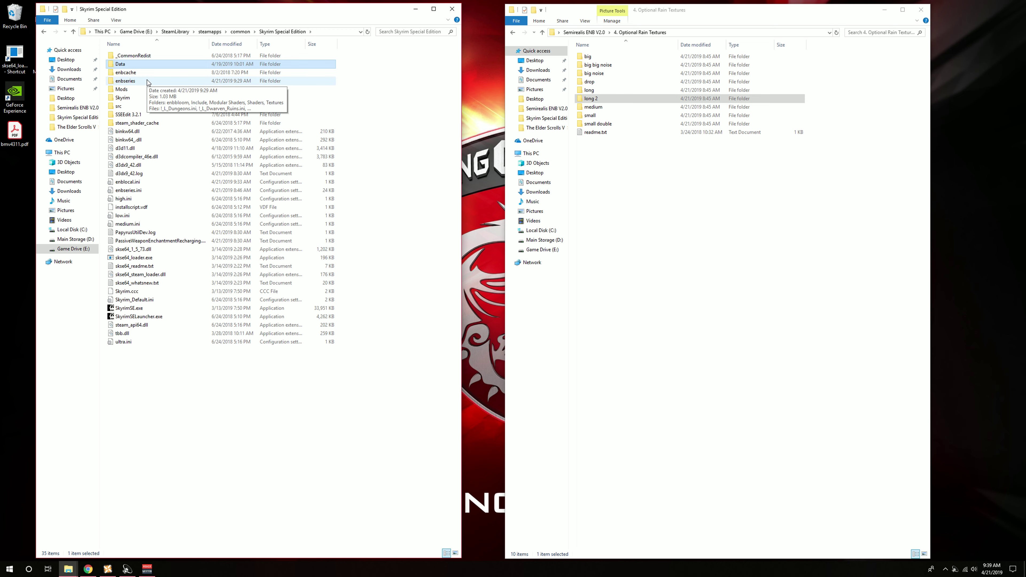
{"action": "double_click", "coordinate": [147, 82]}
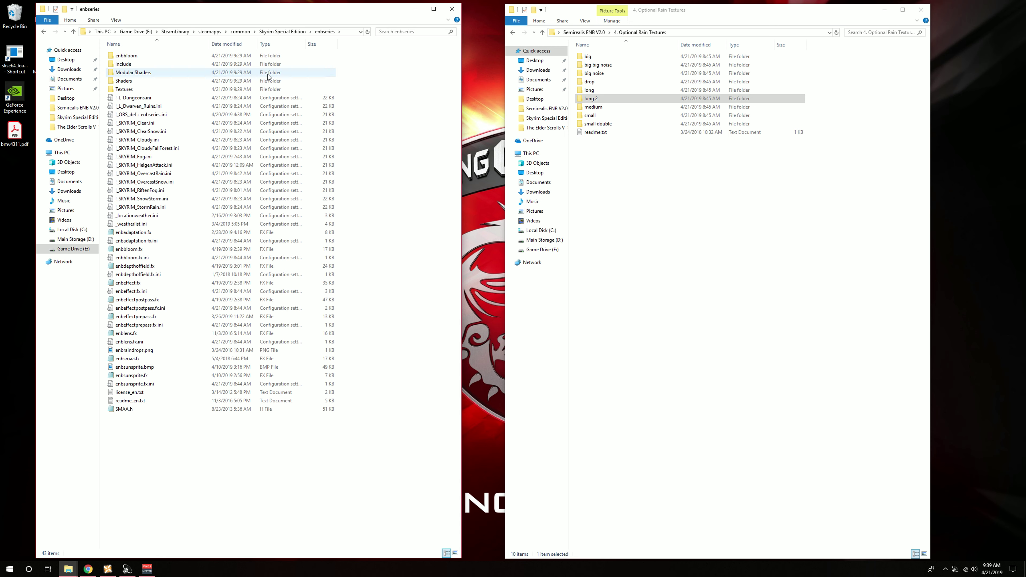
{"action": "left_click", "coordinate": [294, 36]}
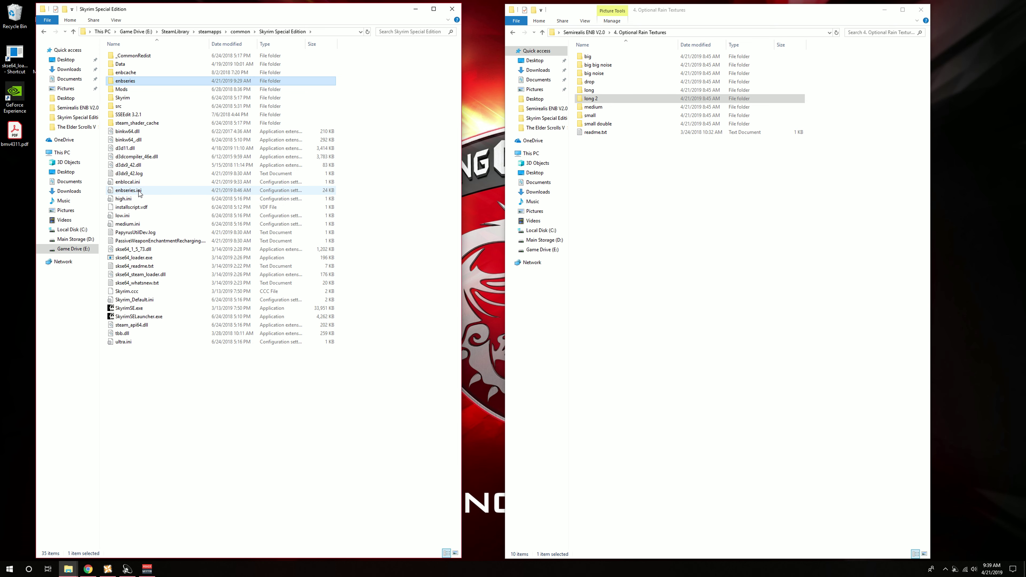
Open enbseries.ini in Notepad, find the Enable setting in the [RAIN] section, highlight its value and close the file.
{"action": "double_click", "coordinate": [139, 190]}
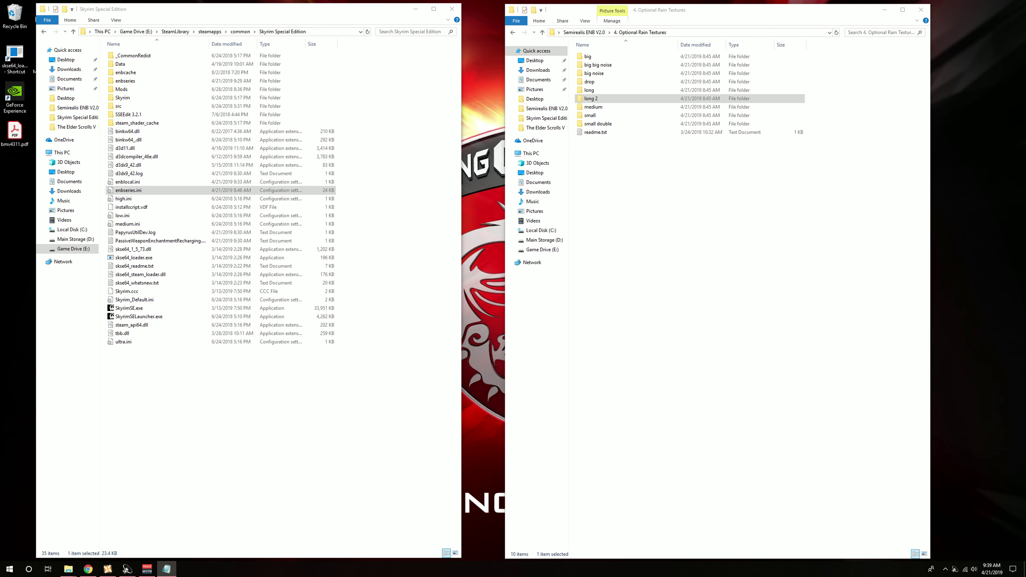
{"action": "left_click_drag", "start_coordinate": [436, 125], "coordinate": [404, 93]}
{"action": "left_click_drag", "start_coordinate": [469, 128], "coordinate": [466, 443]}
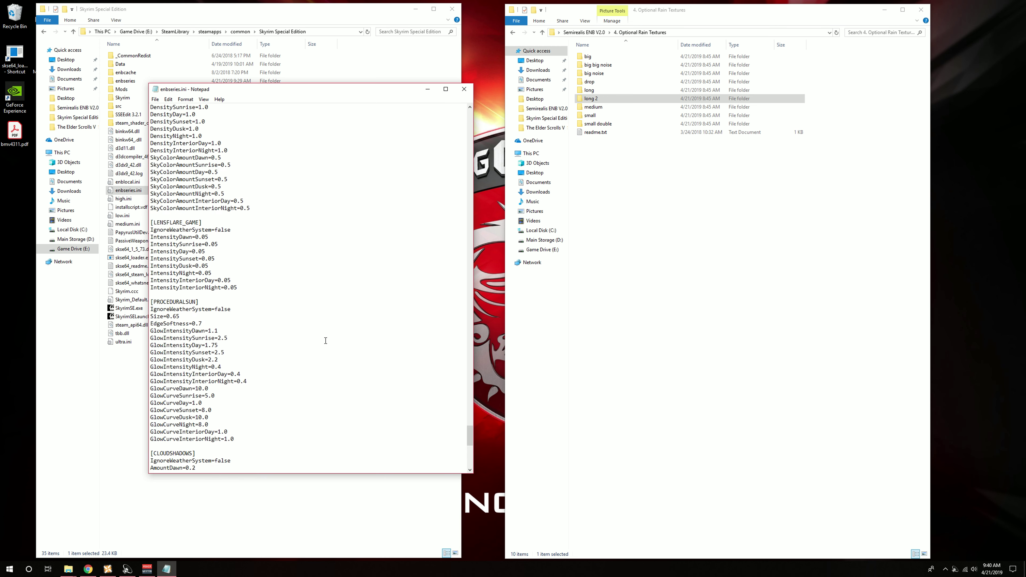
{"action": "scroll", "coordinate": [325, 341], "scroll_direction": "up", "scroll_amount": 16}
{"action": "scroll", "coordinate": [326, 329], "scroll_direction": "up", "scroll_amount": 14}
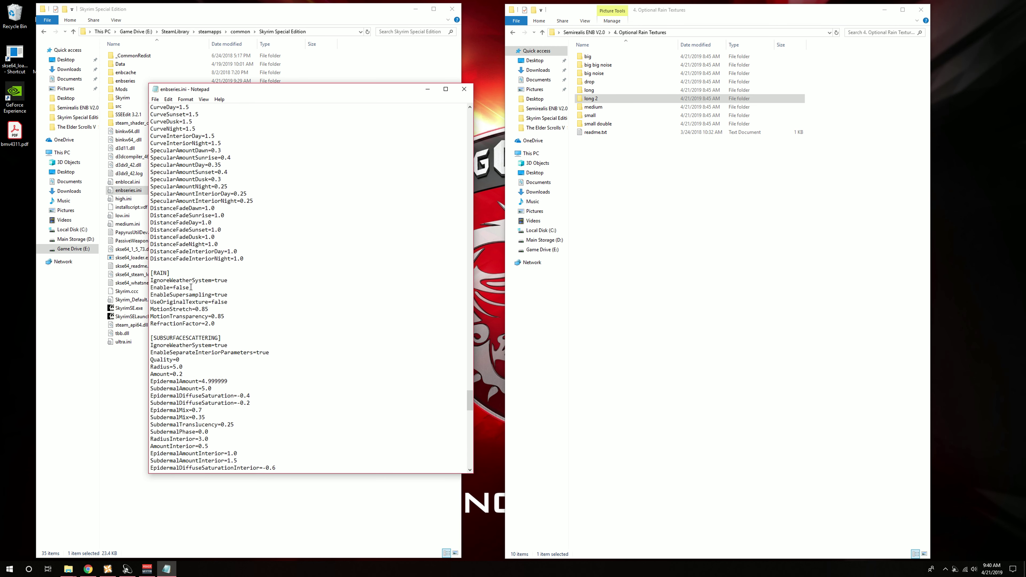
{"action": "left_click_drag", "start_coordinate": [192, 287], "coordinate": [173, 286]}
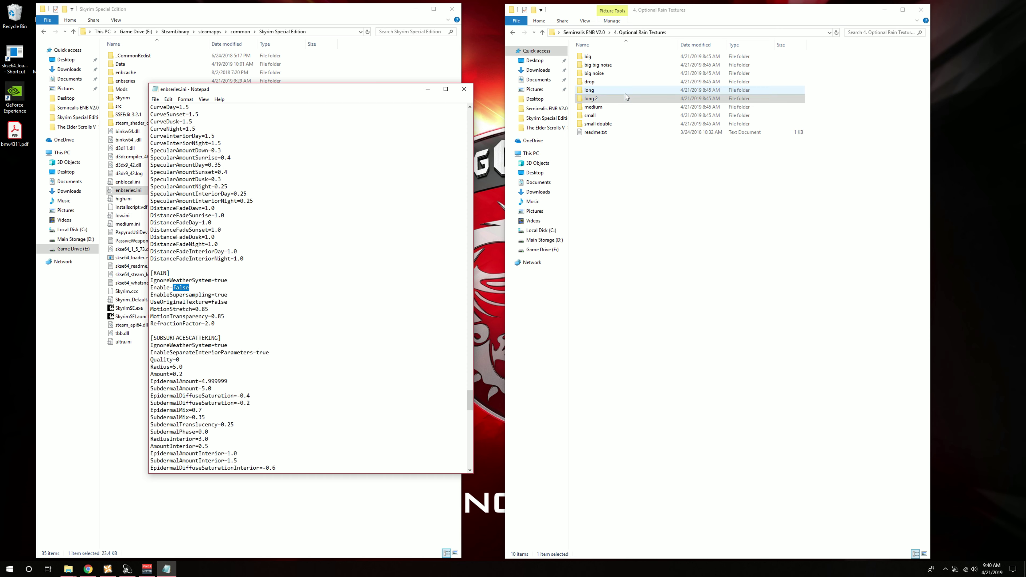
{"action": "left_click", "coordinate": [461, 88]}
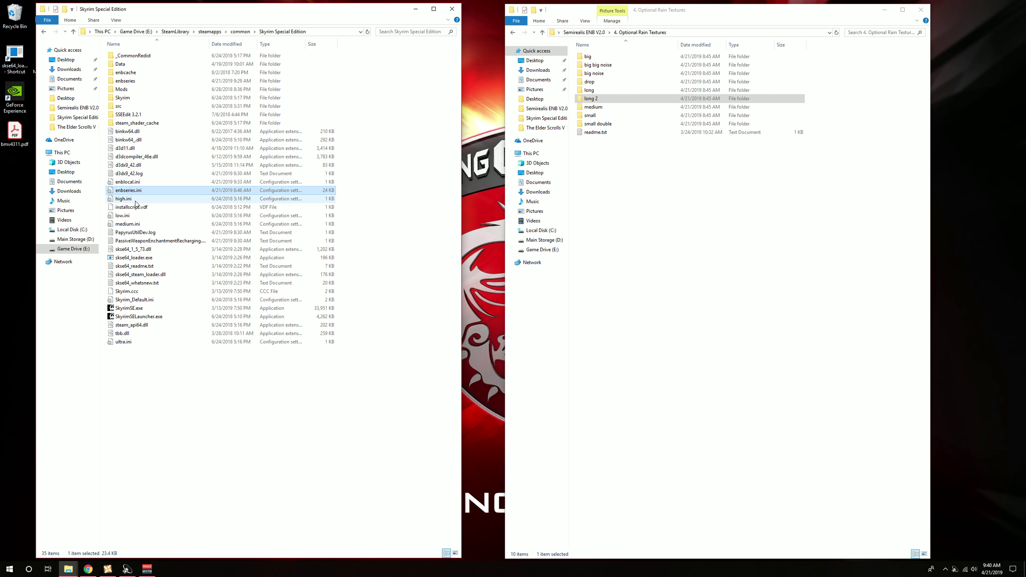
View the contents of the 3. Adjusting ENB Settings (Suggest Read) folder and return to Semirealis ENB V2.0.
{"action": "left_click", "coordinate": [594, 36]}
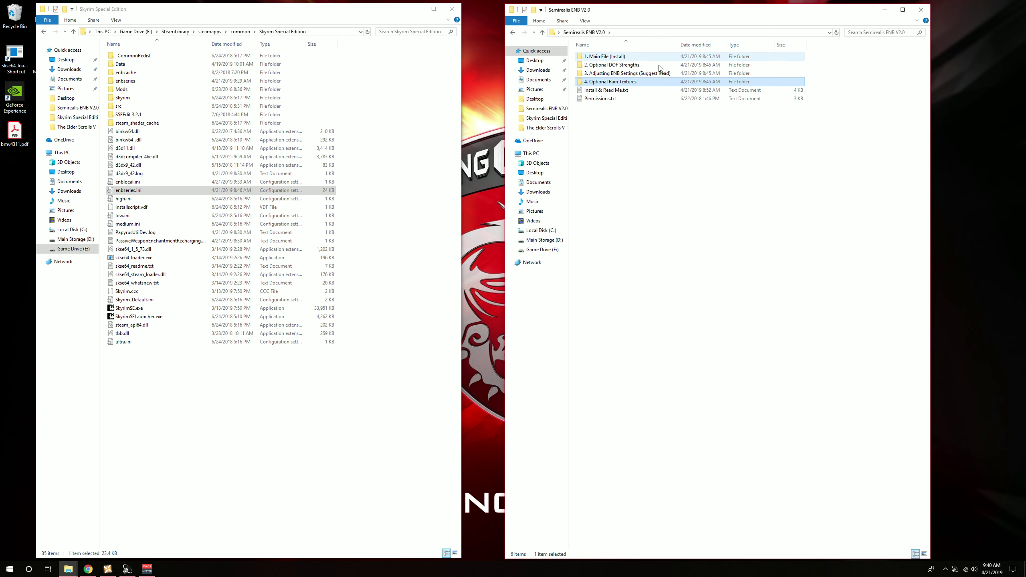
{"action": "double_click", "coordinate": [606, 74]}
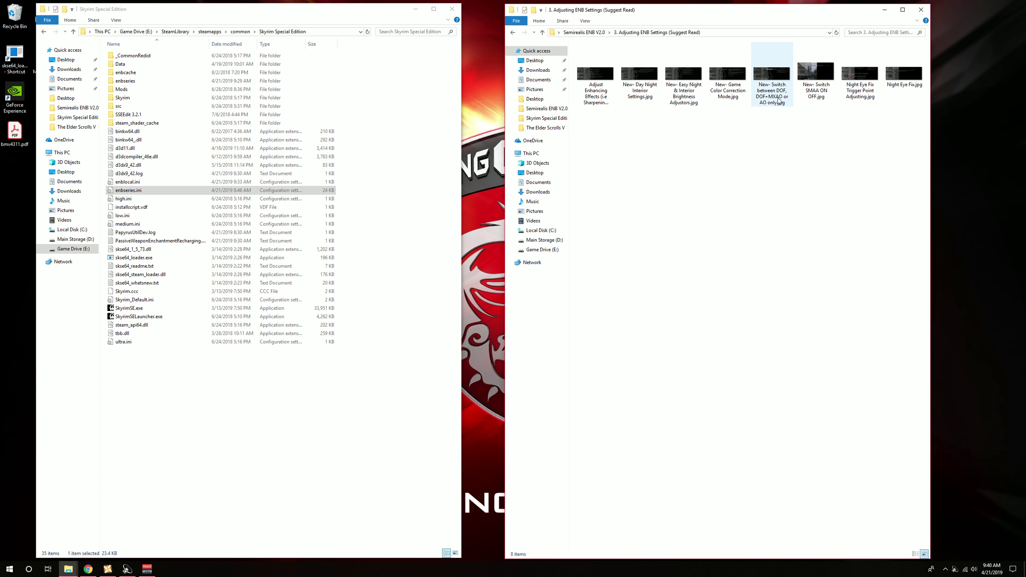
{"action": "left_click", "coordinate": [585, 33]}
{"action": "left_click", "coordinate": [651, 145]}
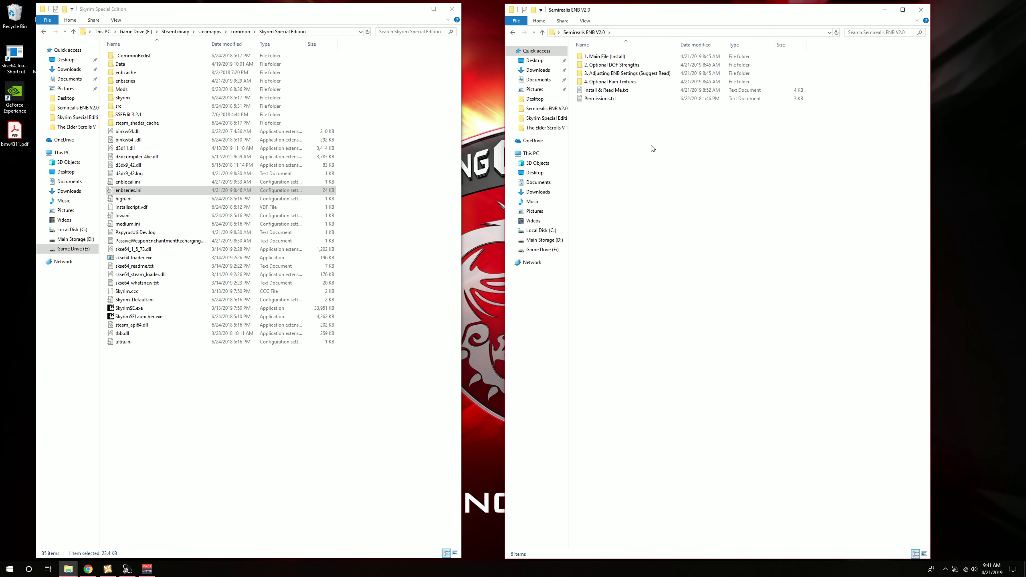